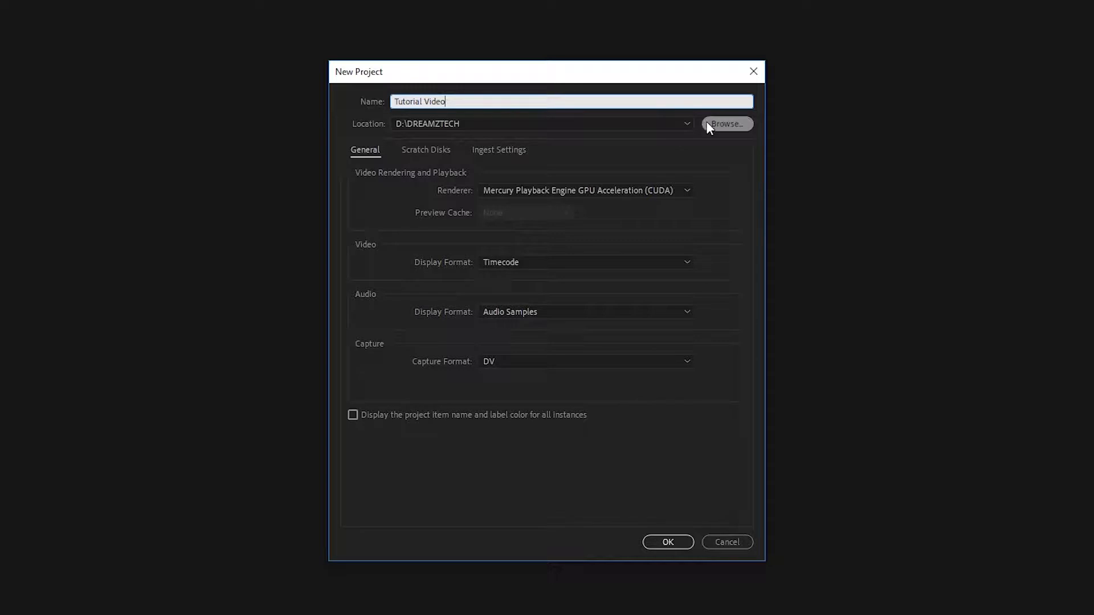
# Step: Set the project location to D:\DreamzMotion and create the Tutorial Video project
pyautogui.click(740, 125)
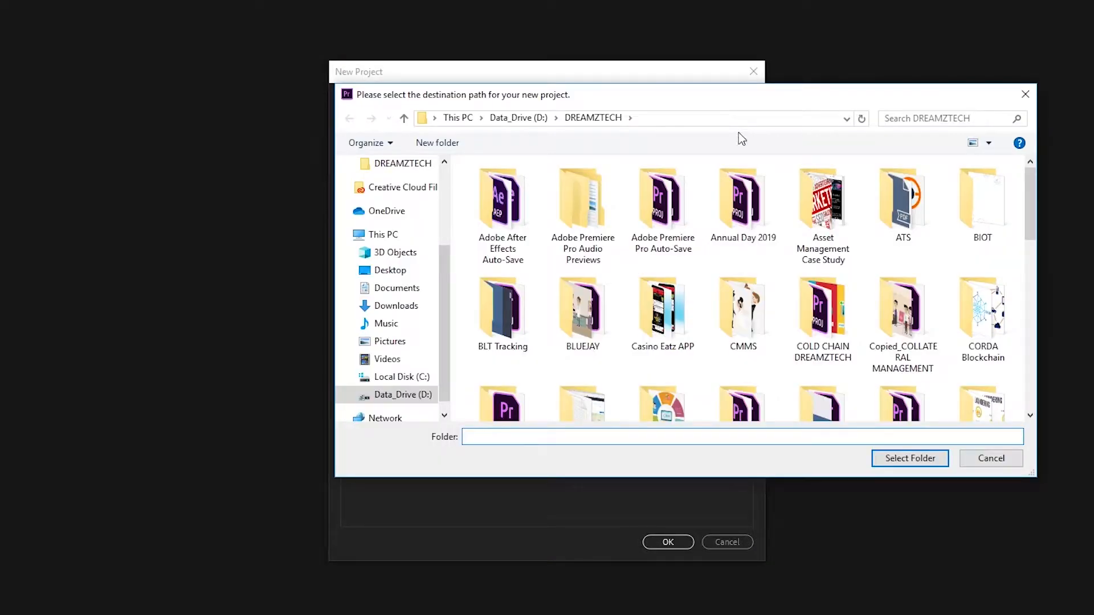
pyautogui.click(527, 117)
pyautogui.doubleClick(826, 196)
pyautogui.scroll(-3, 953, 251)
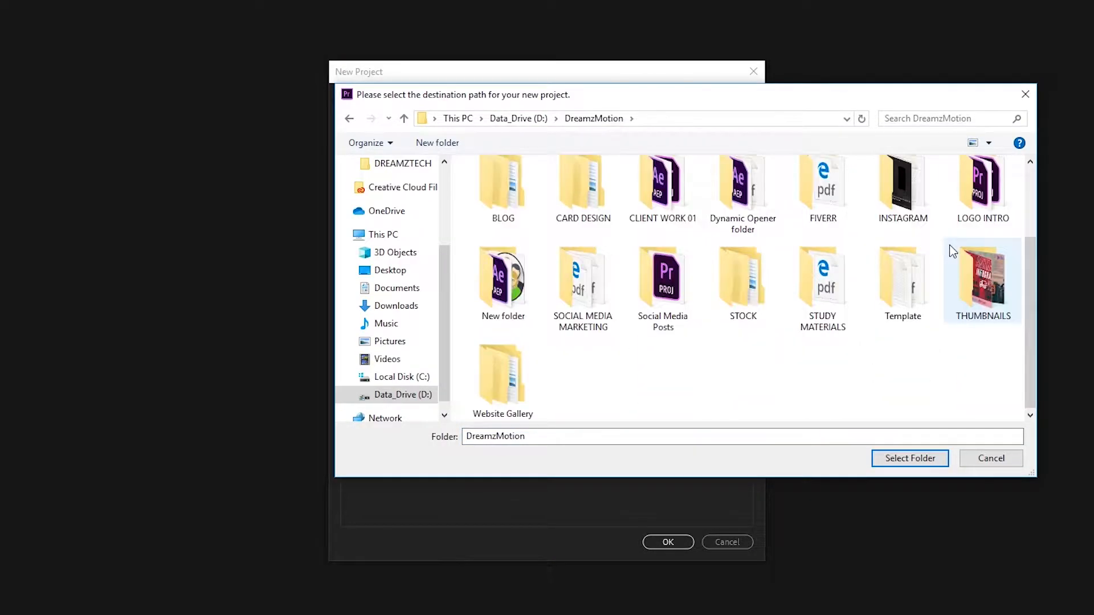
pyautogui.click(910, 459)
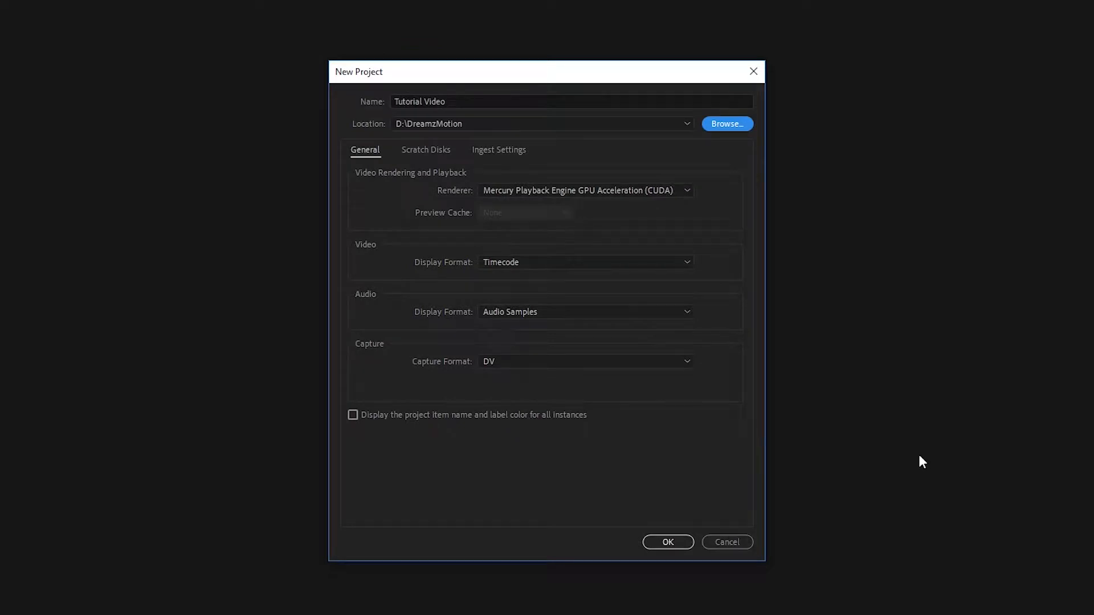
pyautogui.click(667, 542)
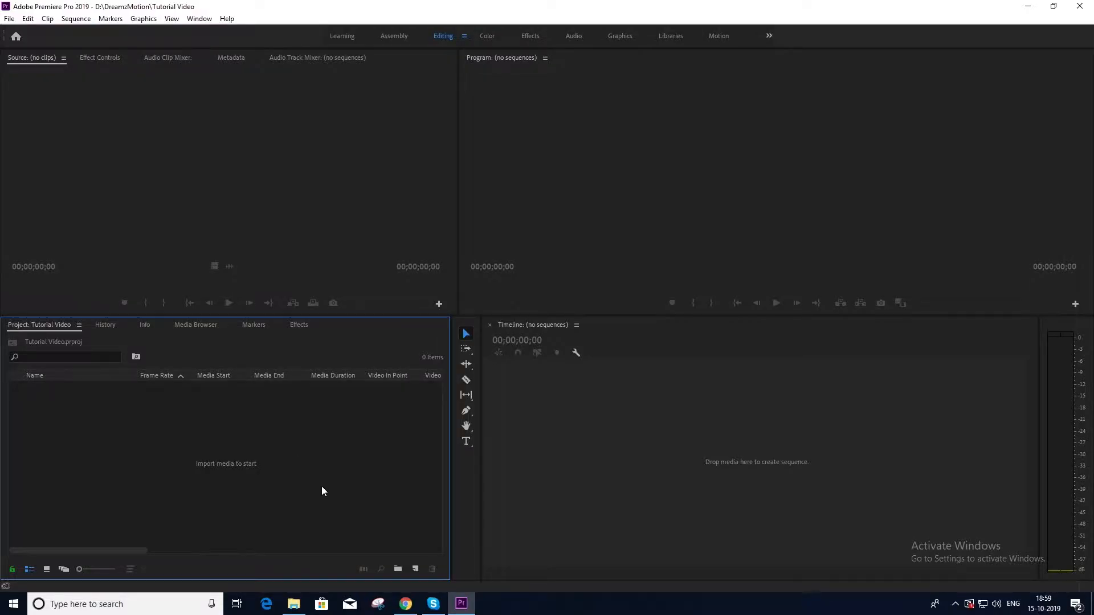
# Step: Create a new sequence from the Digital SLR 1080p30 preset, named 'Tutorial Video'
pyautogui.rightClick(321, 487)
pyautogui.moveTo(358, 325)
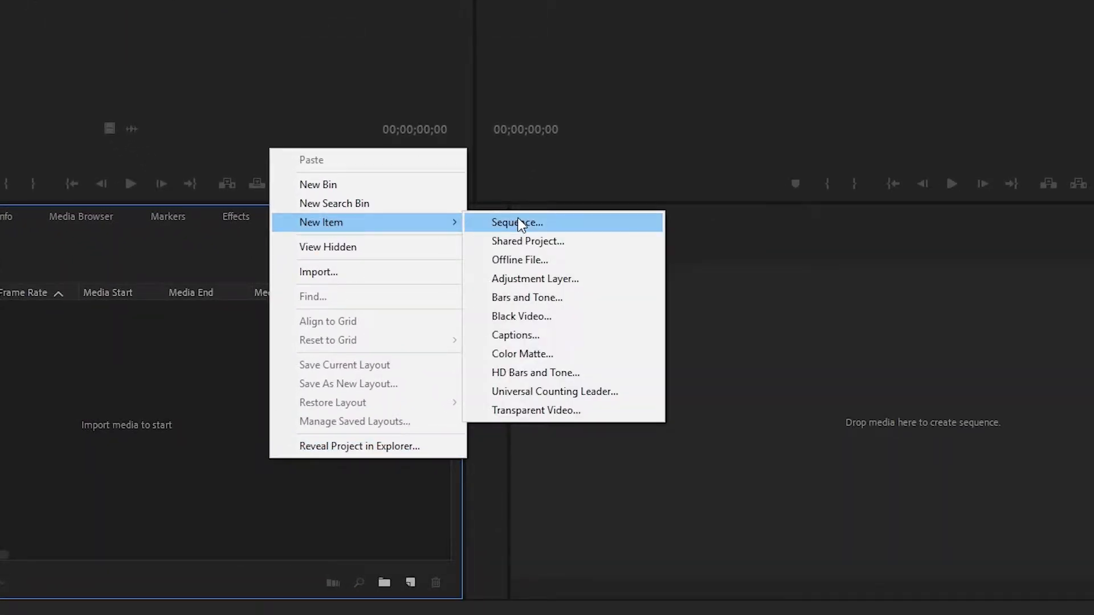
pyautogui.click(510, 222)
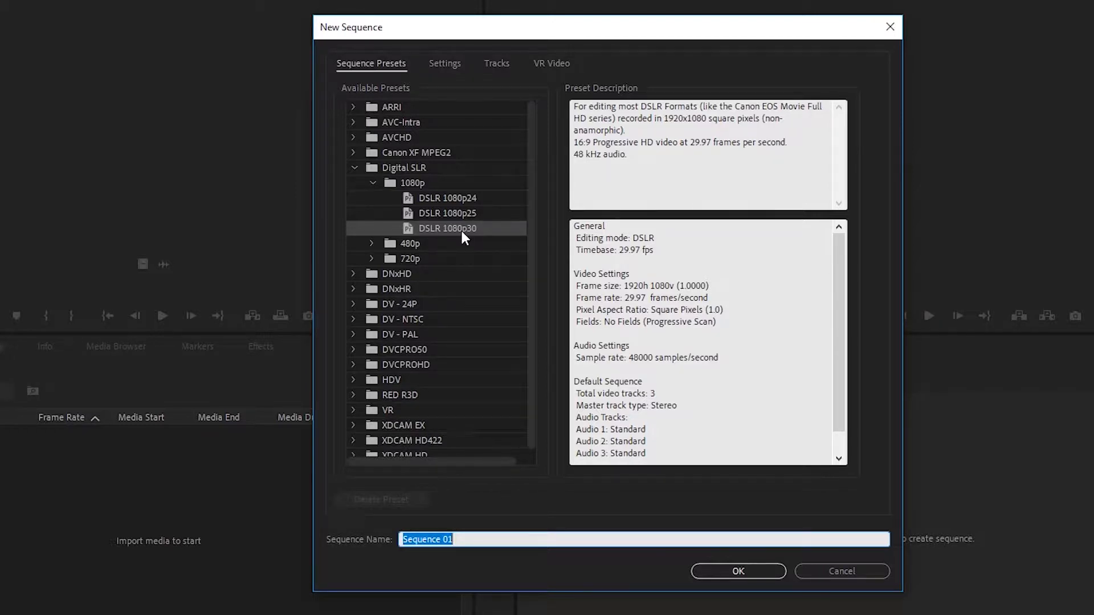
pyautogui.click(373, 258)
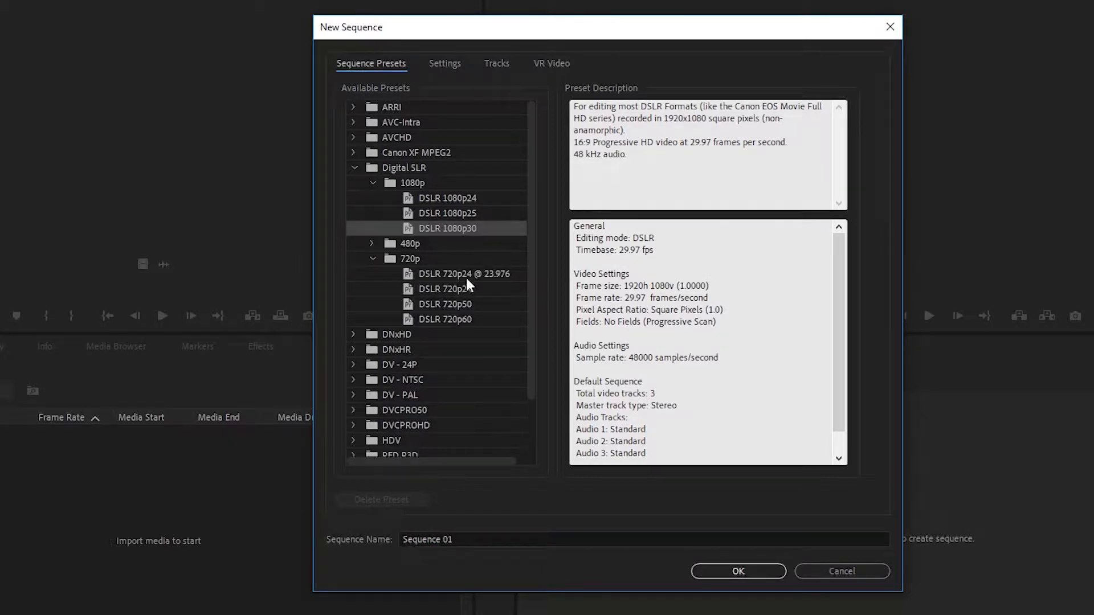
pyautogui.click(373, 258)
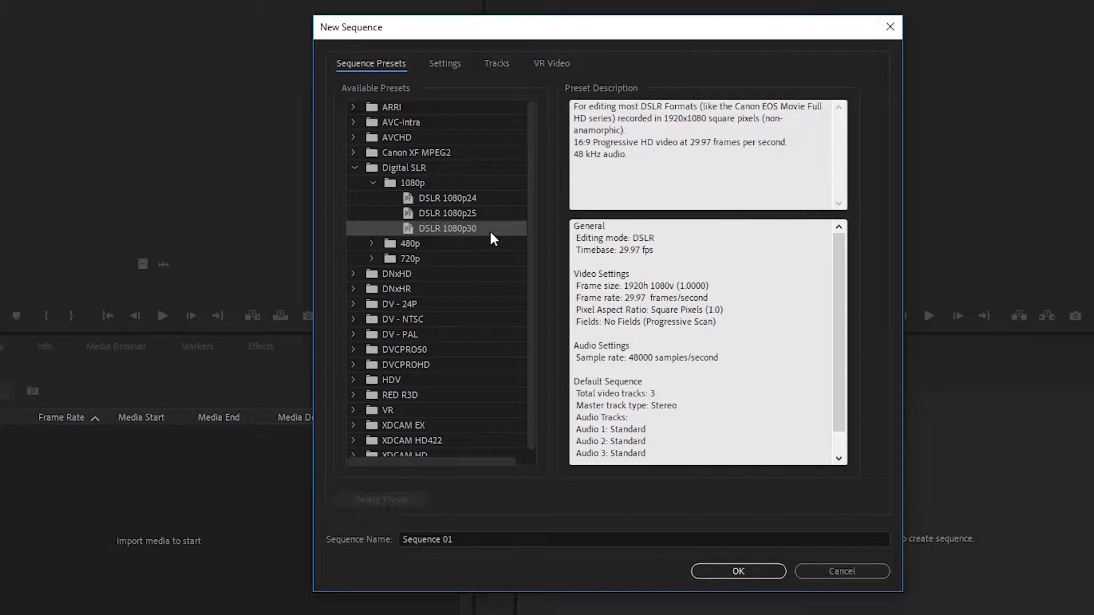
pyautogui.click(470, 541)
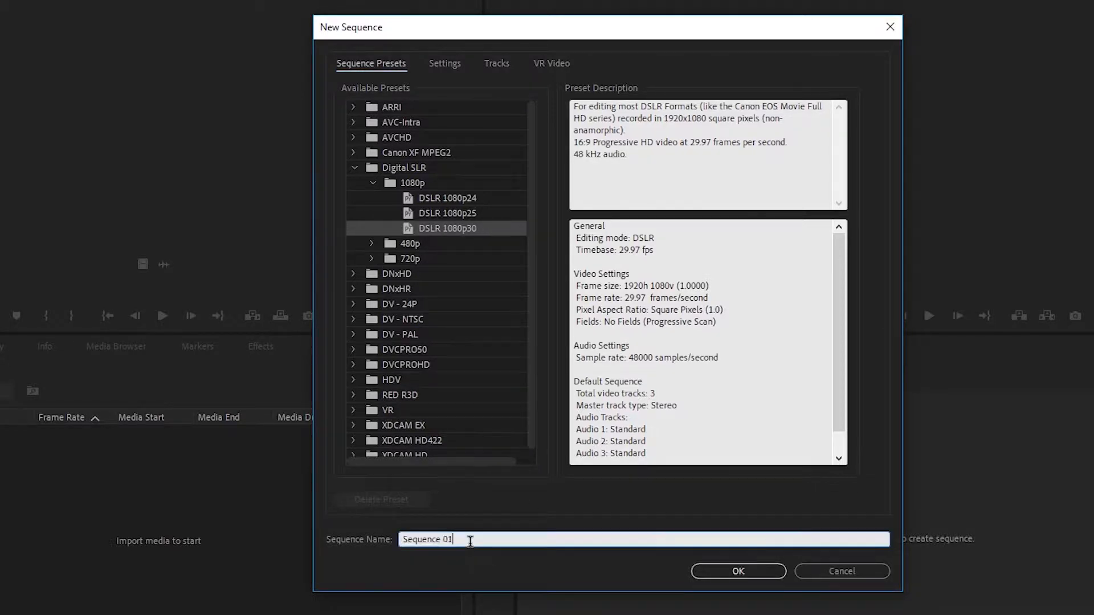
pyautogui.tripleClick(469, 541)
pyautogui.write('Tu')
pyautogui.click(754, 575)
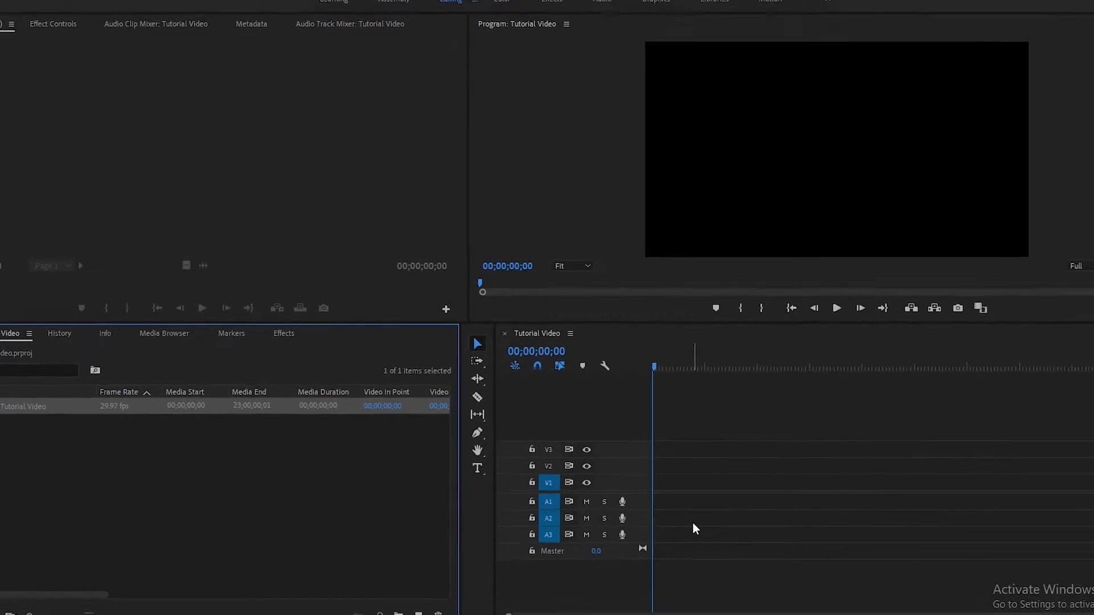
# Step: Import Video 01, 02, 03 and 04.mp4 from the Beach Footage folder
pyautogui.click(343, 485)
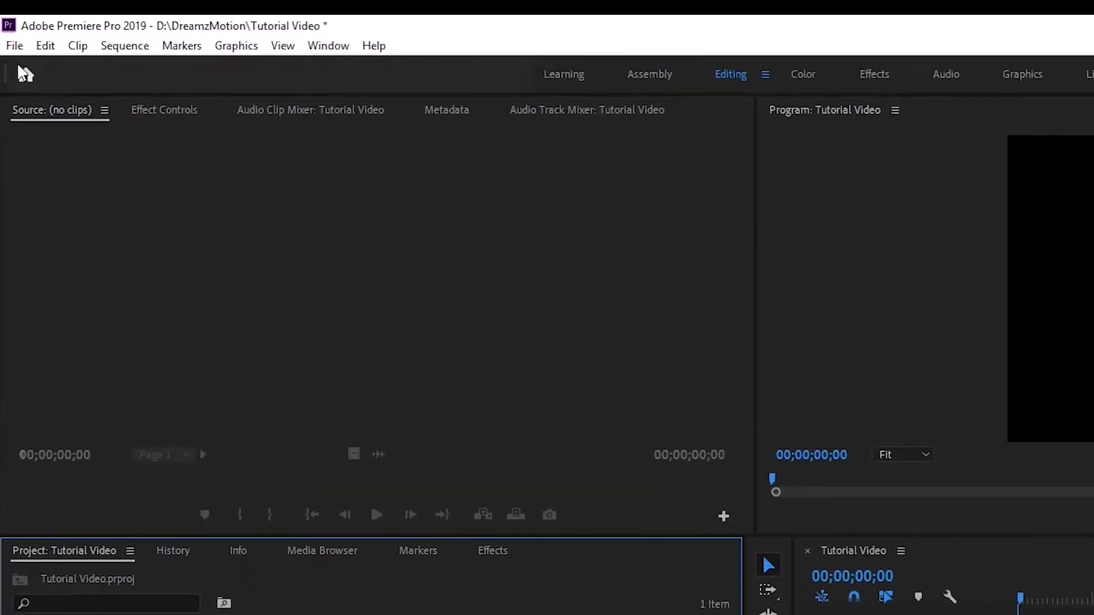
pyautogui.click(15, 46)
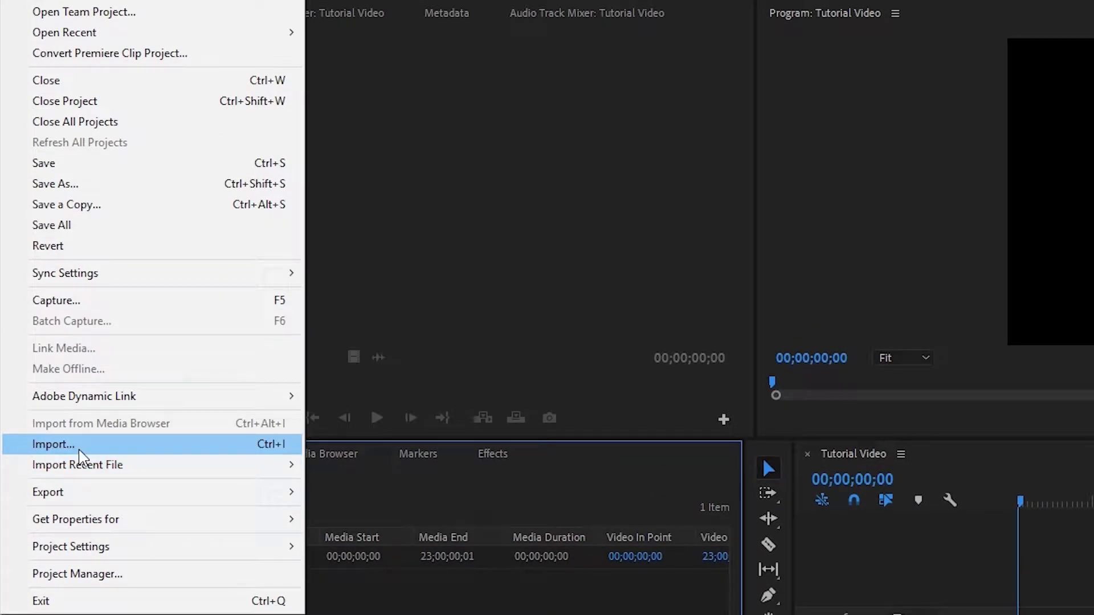
pyautogui.click(80, 451)
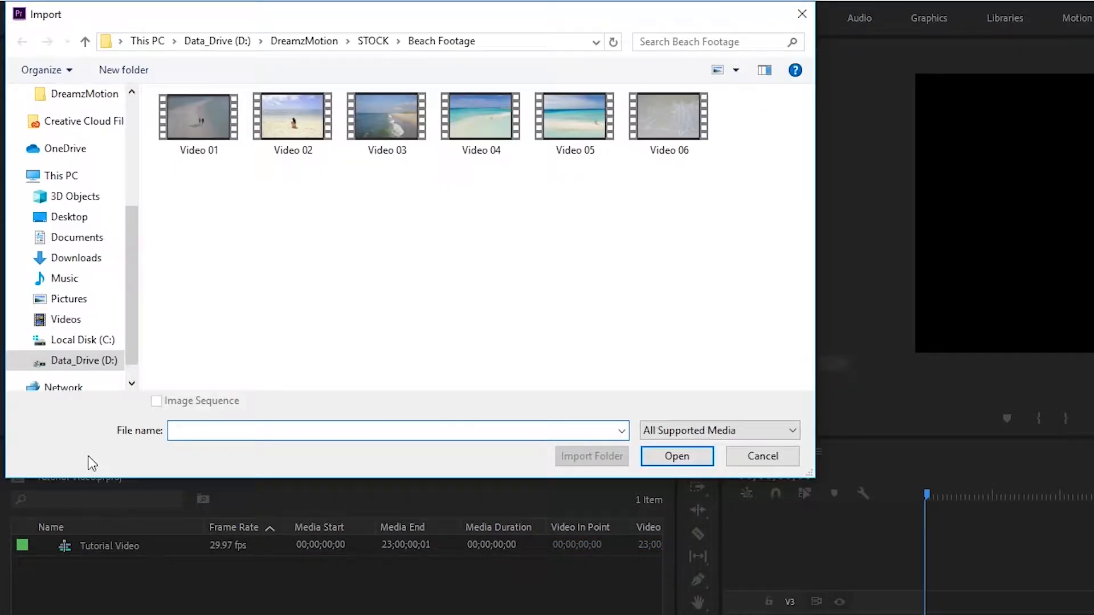
pyautogui.click(195, 145)
pyautogui.keyDown('shift'); pyautogui.click(389, 145); pyautogui.keyUp('shift')
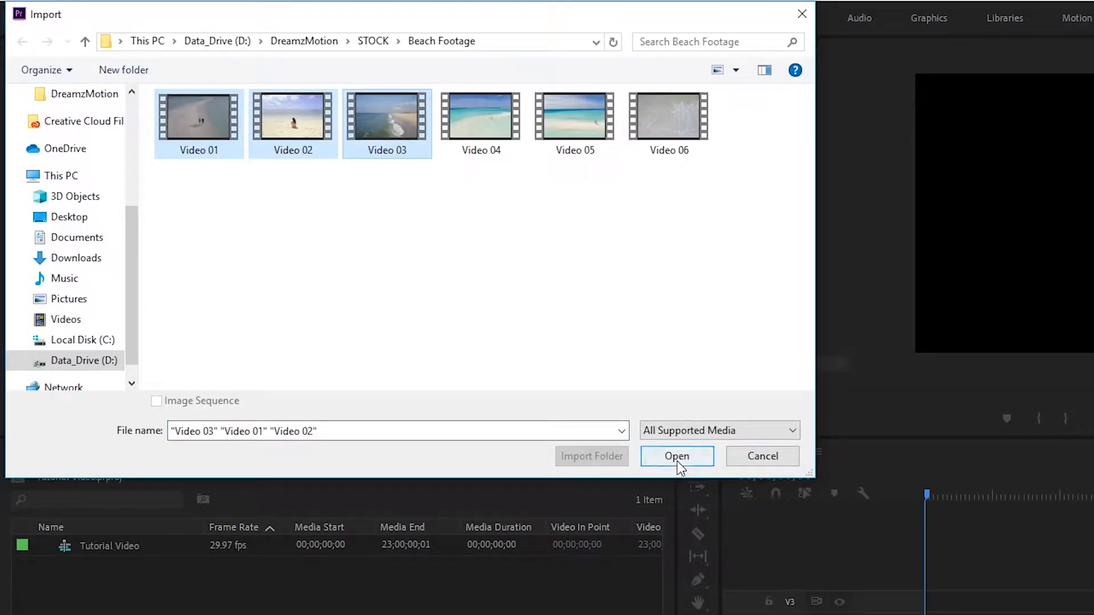
pyautogui.keyDown('shift'); pyautogui.click(501, 152); pyautogui.keyUp('shift')
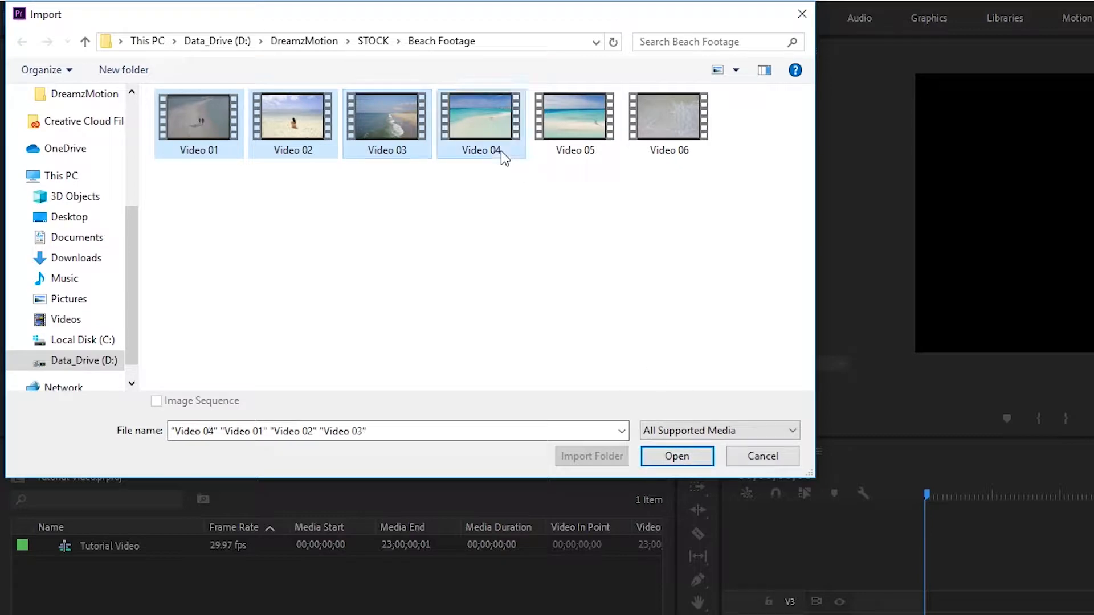
pyautogui.click(695, 460)
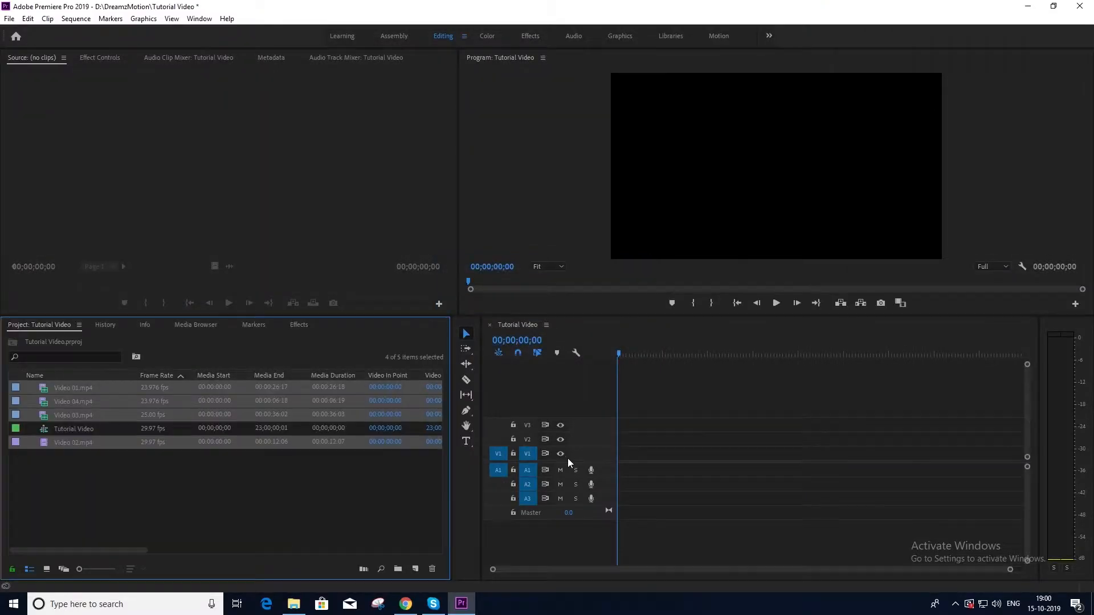
# Step: Place Video 01.mp4 at the start of the timeline, keeping the existing sequence settings
pyautogui.click(298, 501)
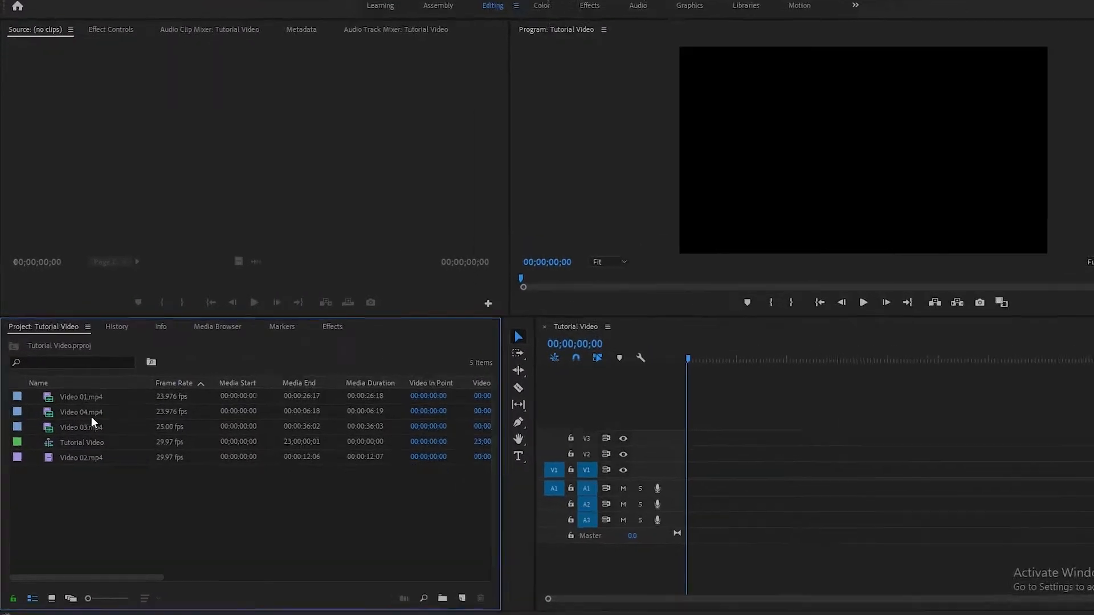
pyautogui.click(53, 397)
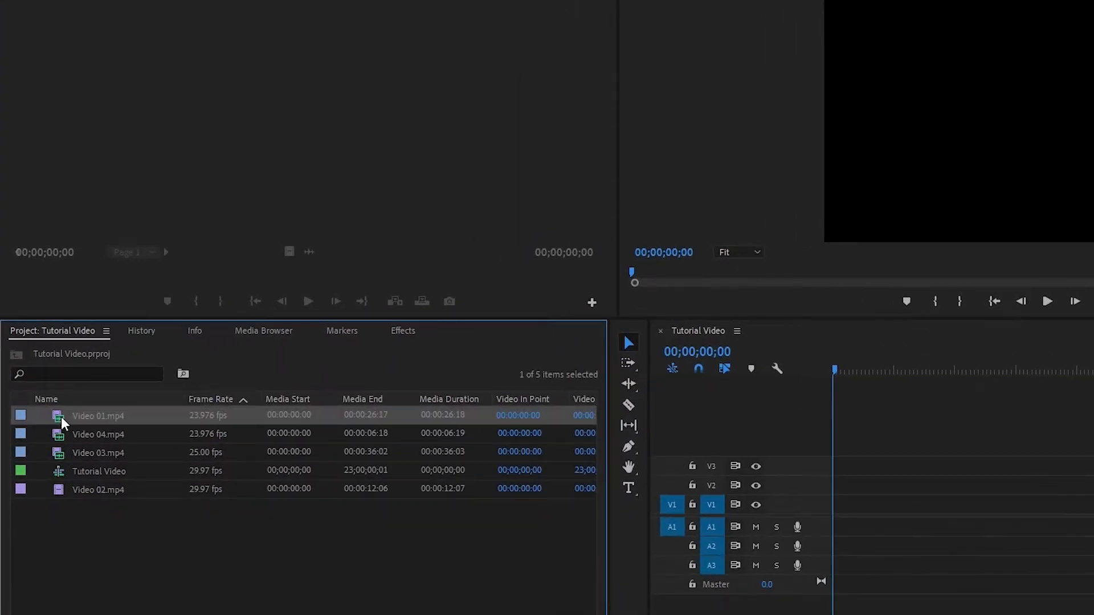
pyautogui.moveTo(52, 397); pyautogui.dragTo(689, 474)
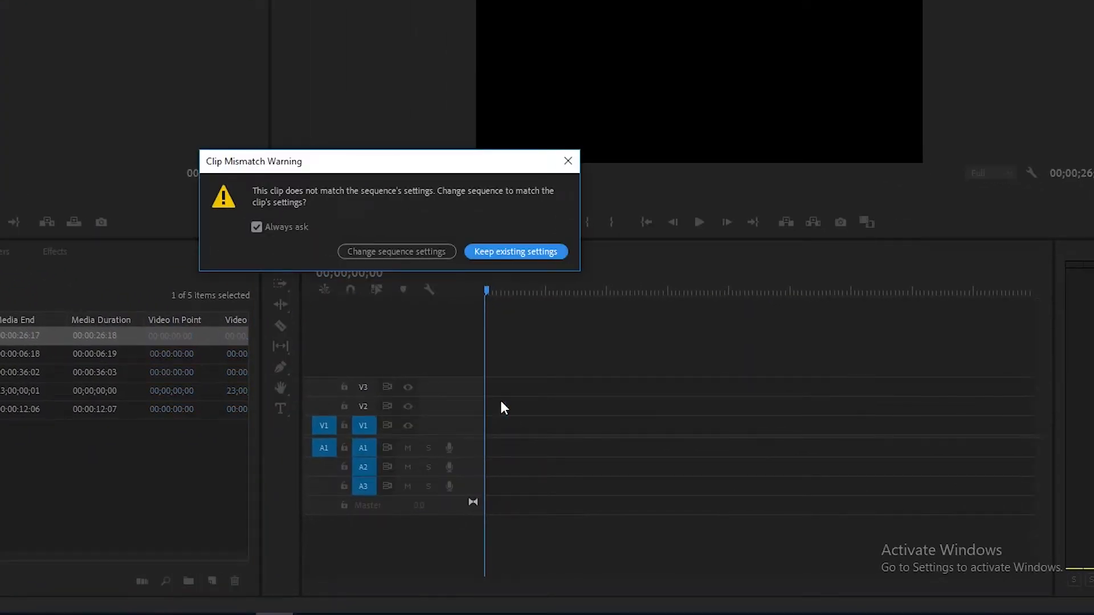
pyautogui.click(486, 254)
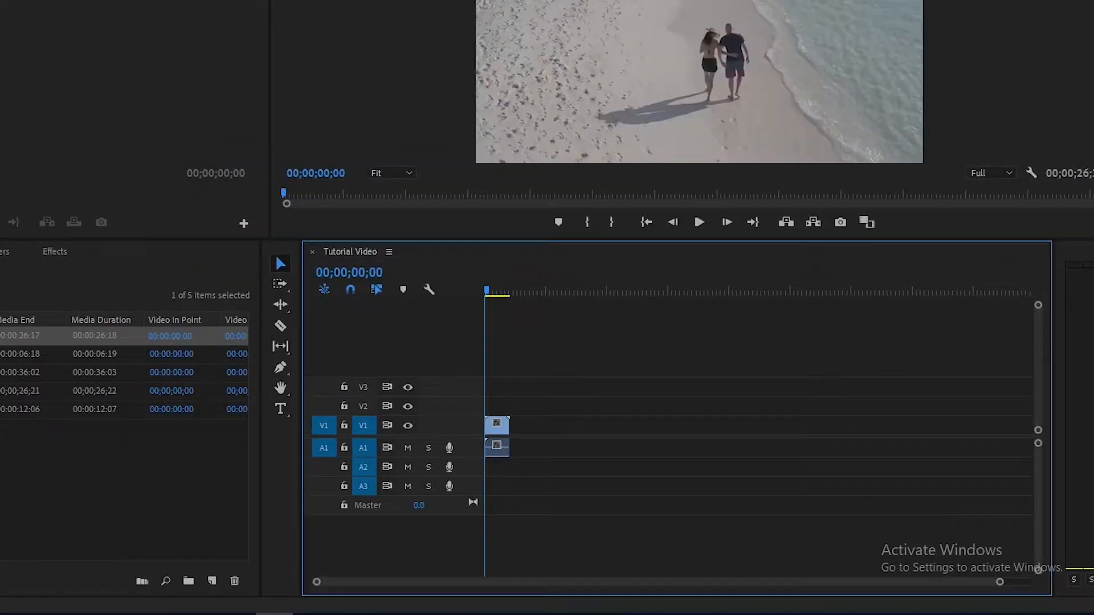
# Step: Append Video 02 and Video 03 after Video 01 and widen the timeline view
pyautogui.moveTo(488, 289); pyautogui.dragTo(494, 291)
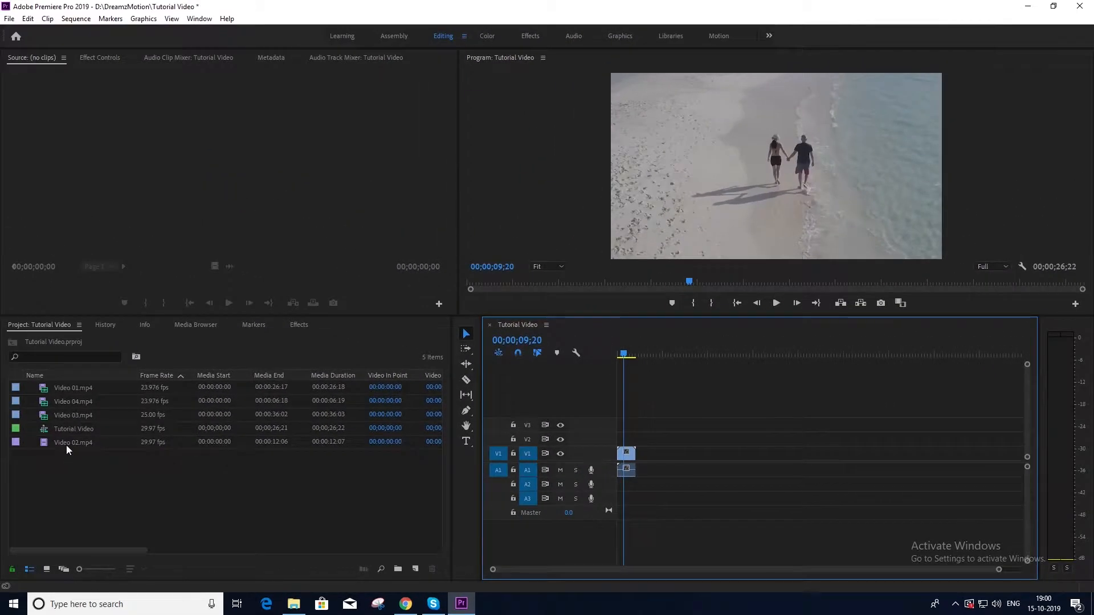
pyautogui.click(67, 444)
pyautogui.keyDown('ctrl'); pyautogui.click(79, 415); pyautogui.keyUp('ctrl')
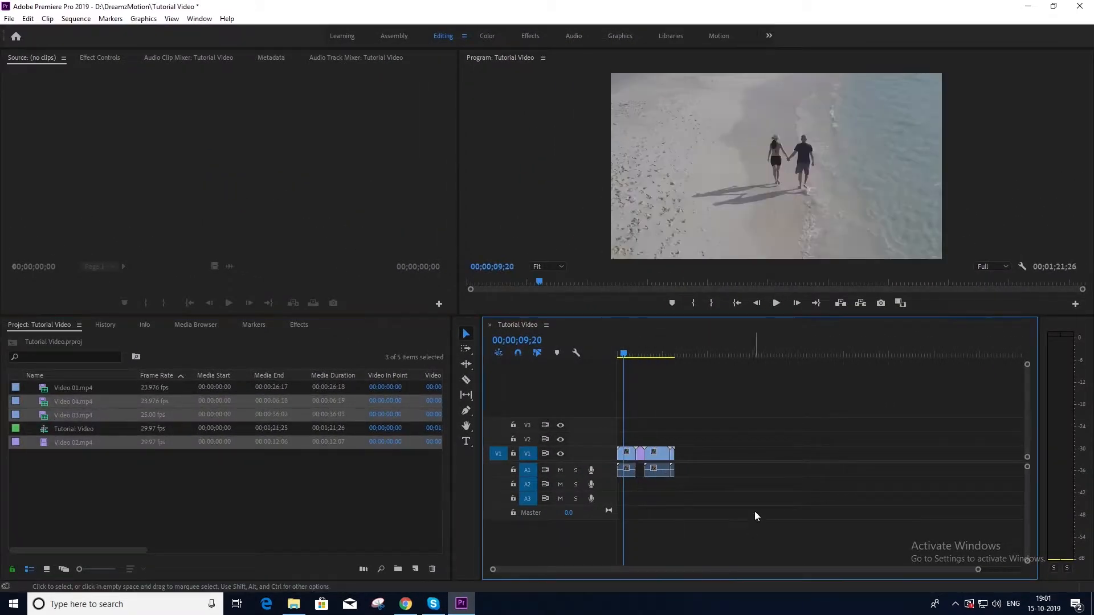
pyautogui.click(757, 515)
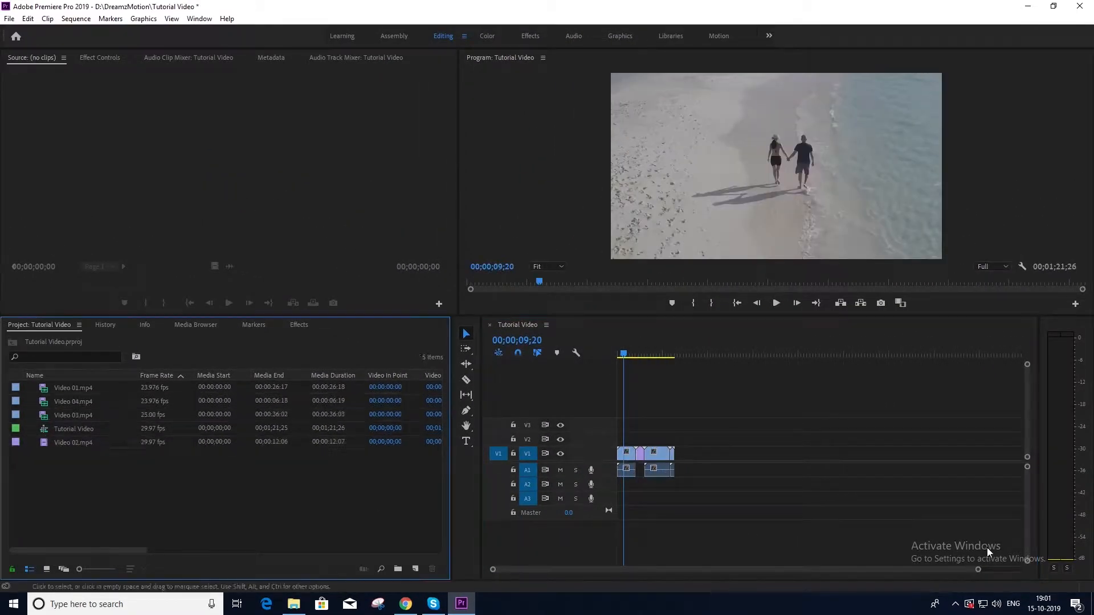
pyautogui.moveTo(851, 579); pyautogui.dragTo(861, 578)
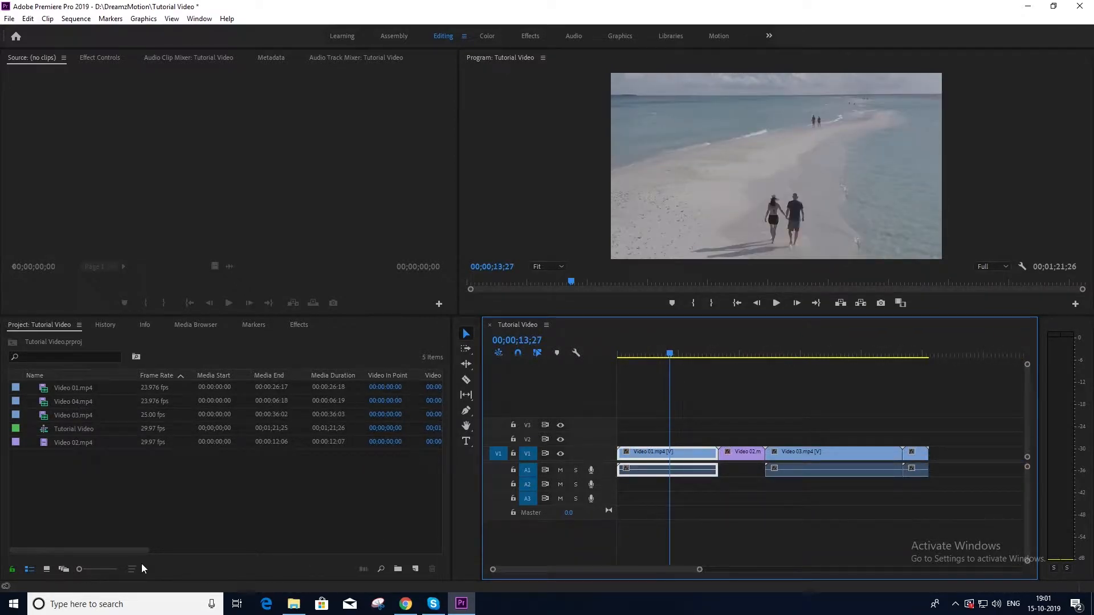
pyautogui.moveTo(124, 549); pyautogui.dragTo(288, 570)
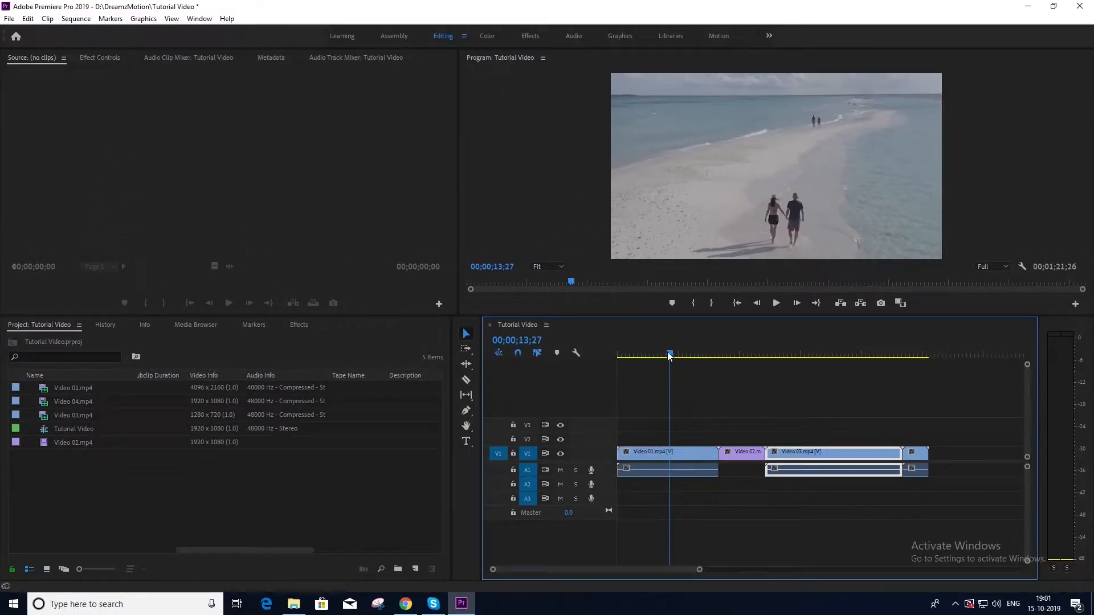
pyautogui.moveTo(670, 356); pyautogui.dragTo(807, 356)
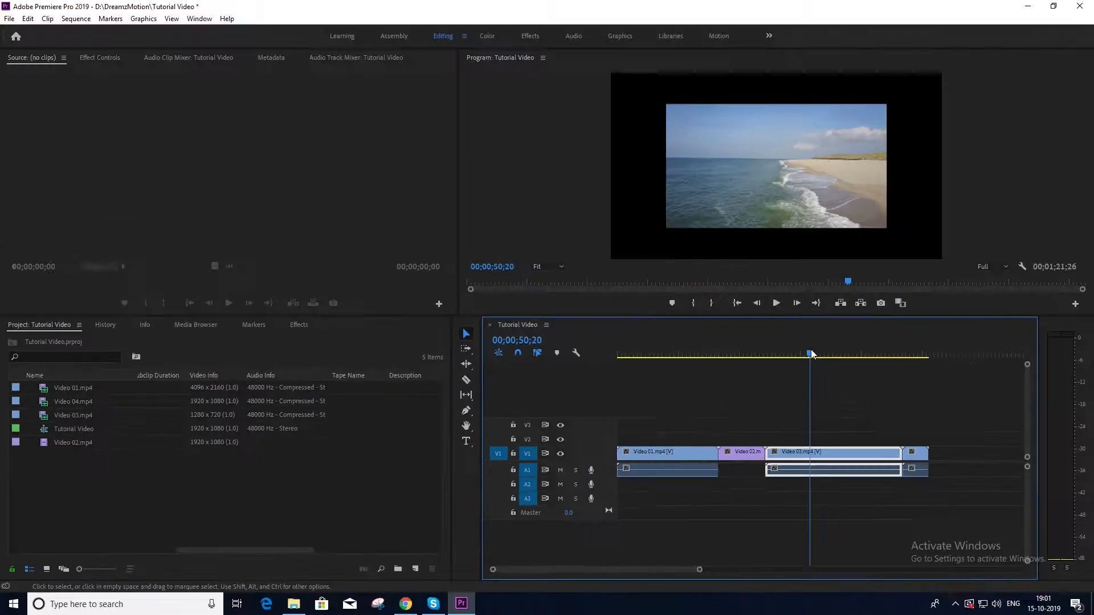
pyautogui.moveTo(811, 349); pyautogui.dragTo(859, 425)
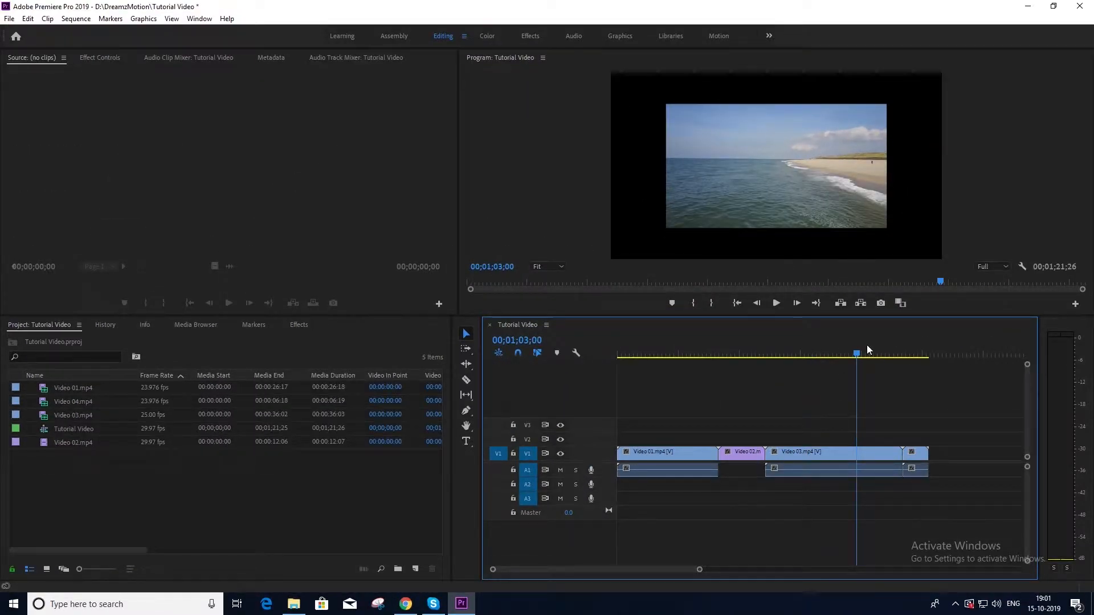
pyautogui.moveTo(856, 355); pyautogui.dragTo(670, 414)
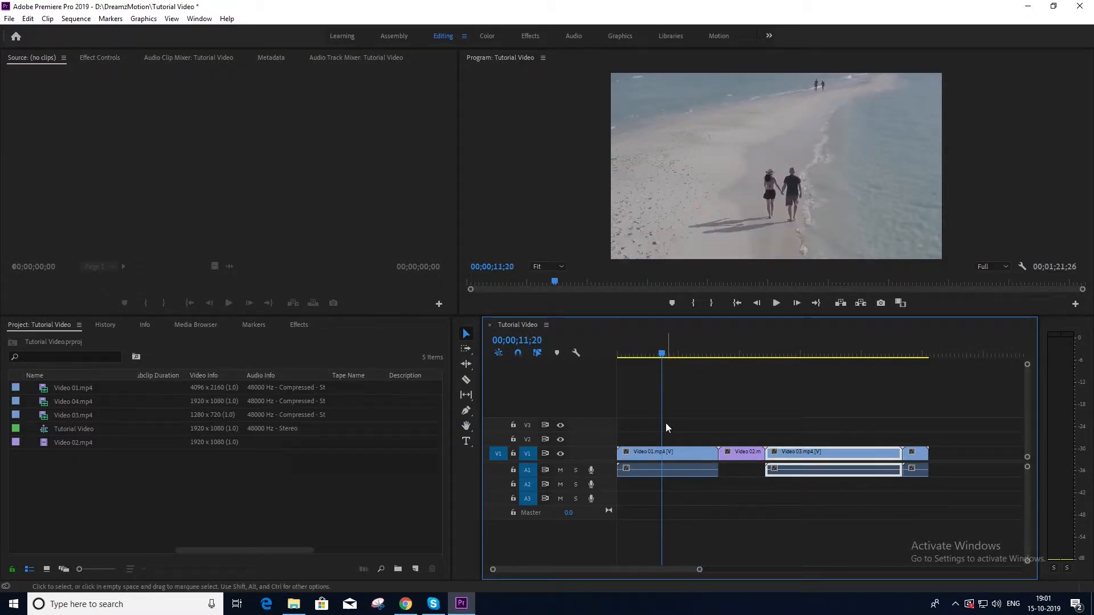
# Step: Scale Video 01 to the 1080p frame size and preview around 15 and 36 seconds
pyautogui.click(666, 454)
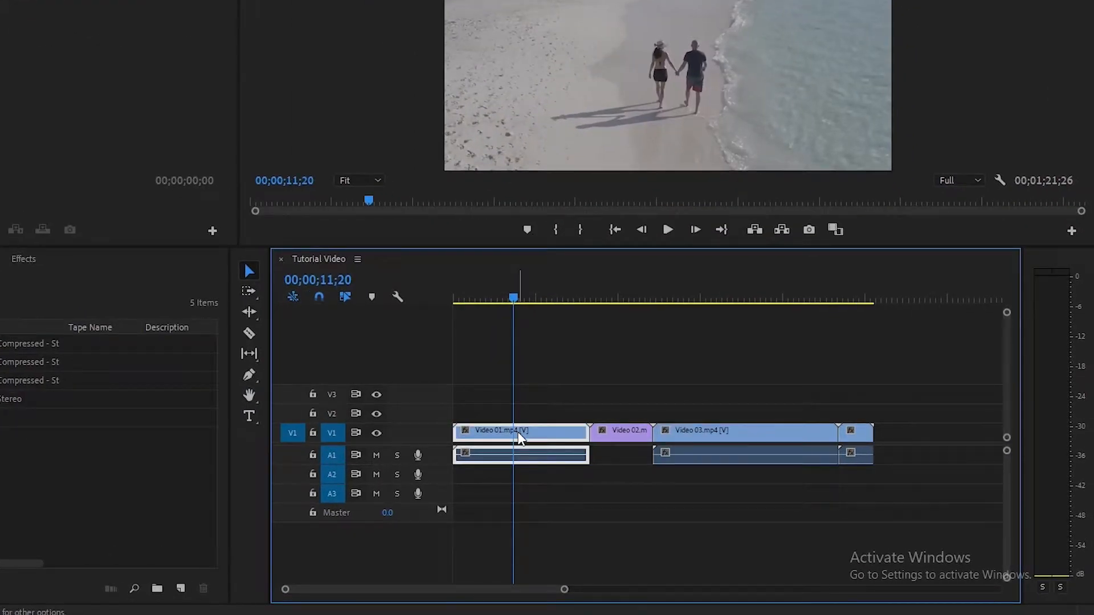
pyautogui.rightClick(520, 438)
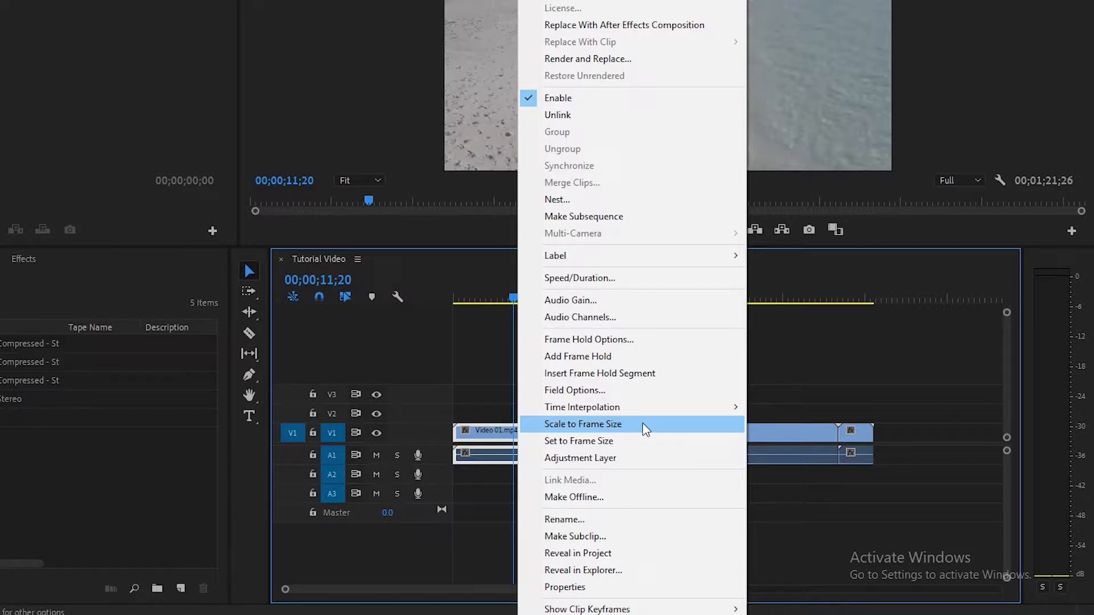
pyautogui.click(645, 430)
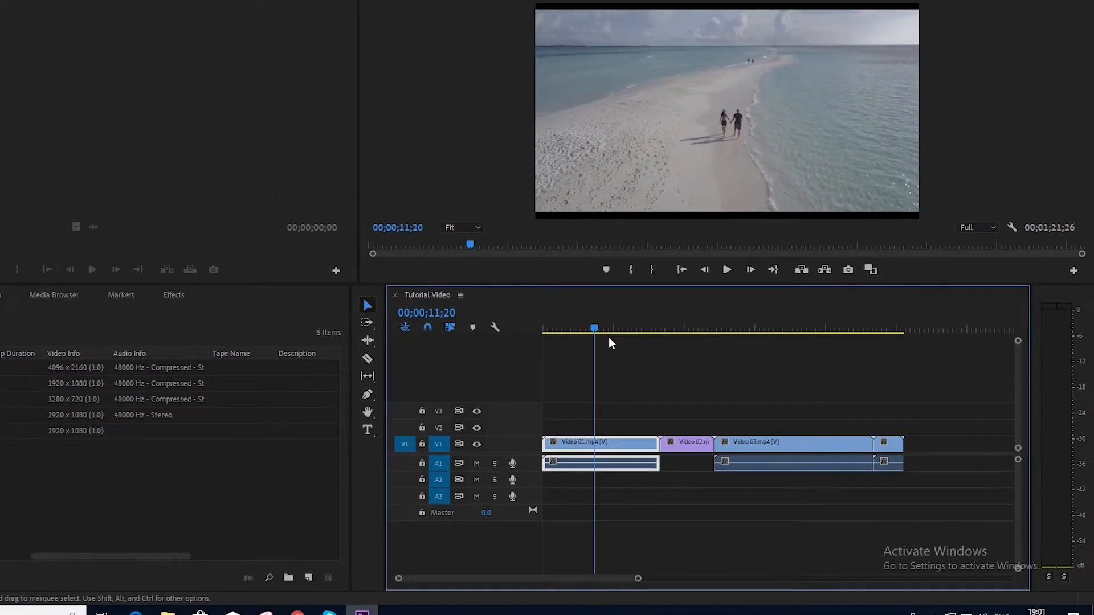
pyautogui.moveTo(597, 328); pyautogui.dragTo(619, 332)
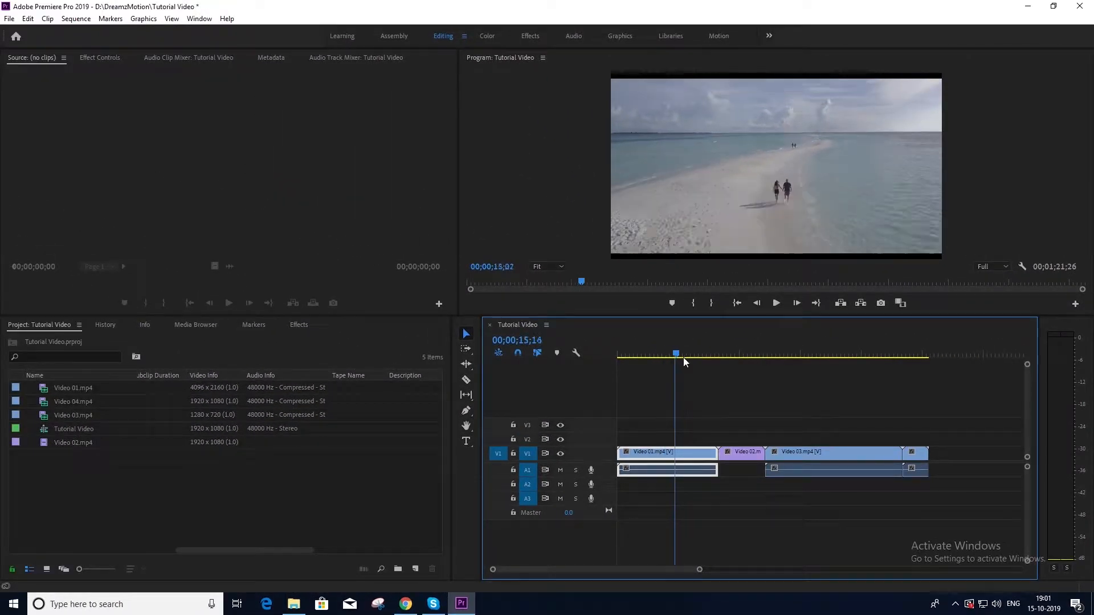
pyautogui.moveTo(683, 361); pyautogui.dragTo(799, 391)
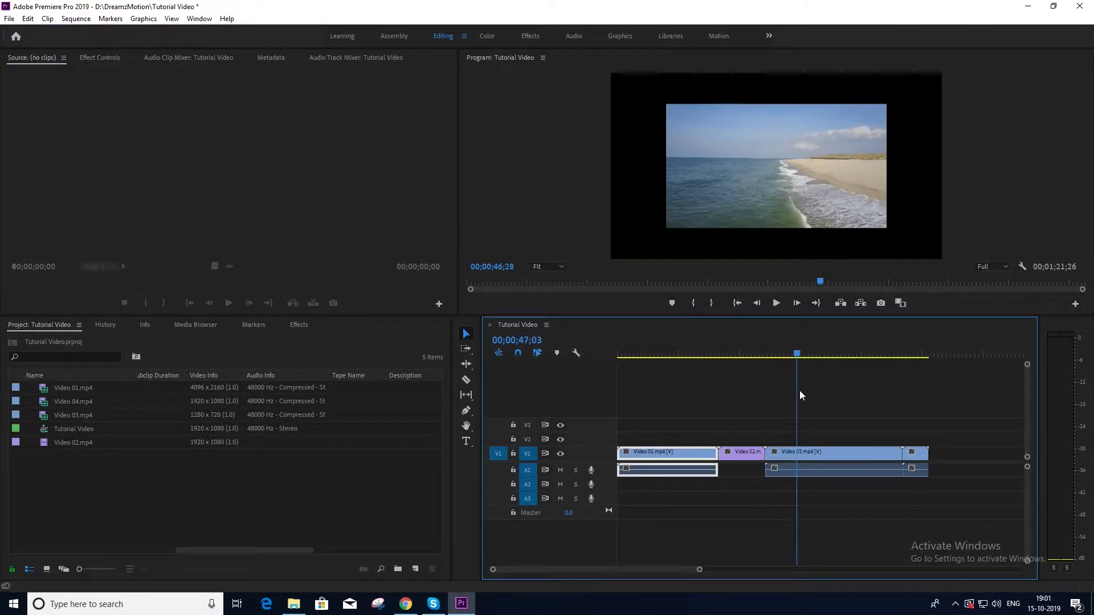
# Step: Scale Video 03 to frame size to fill the sequence frame
pyautogui.click(811, 449)
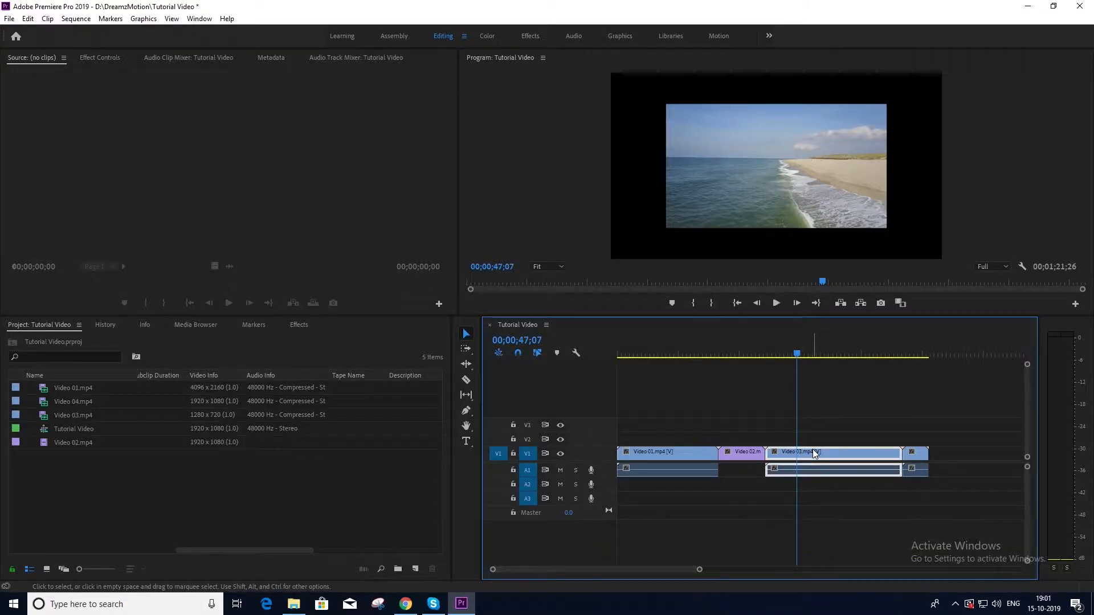
pyautogui.rightClick(813, 448)
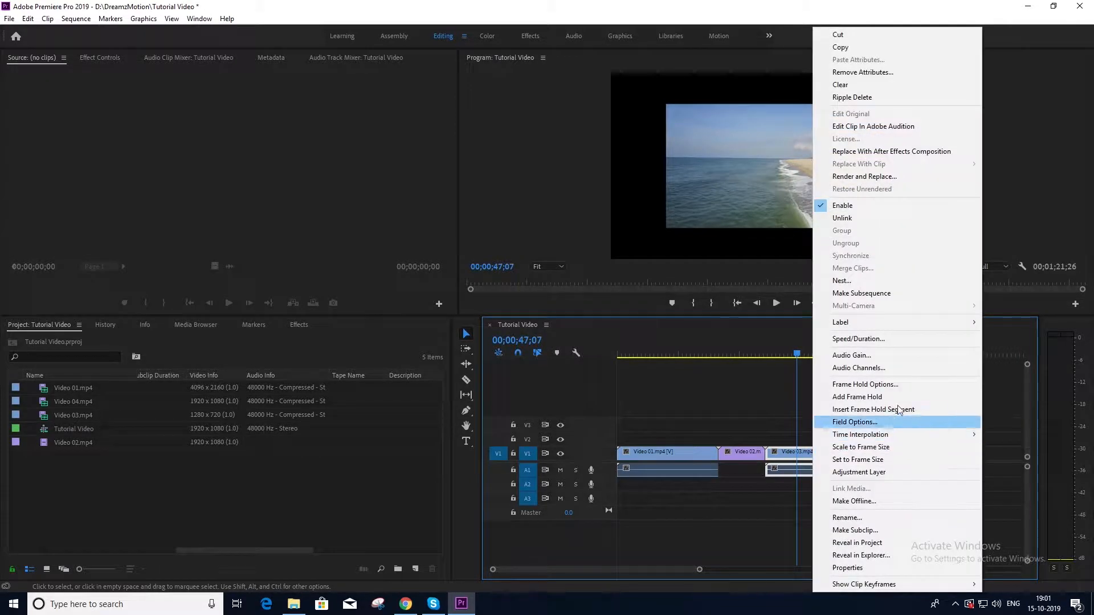
pyautogui.click(900, 449)
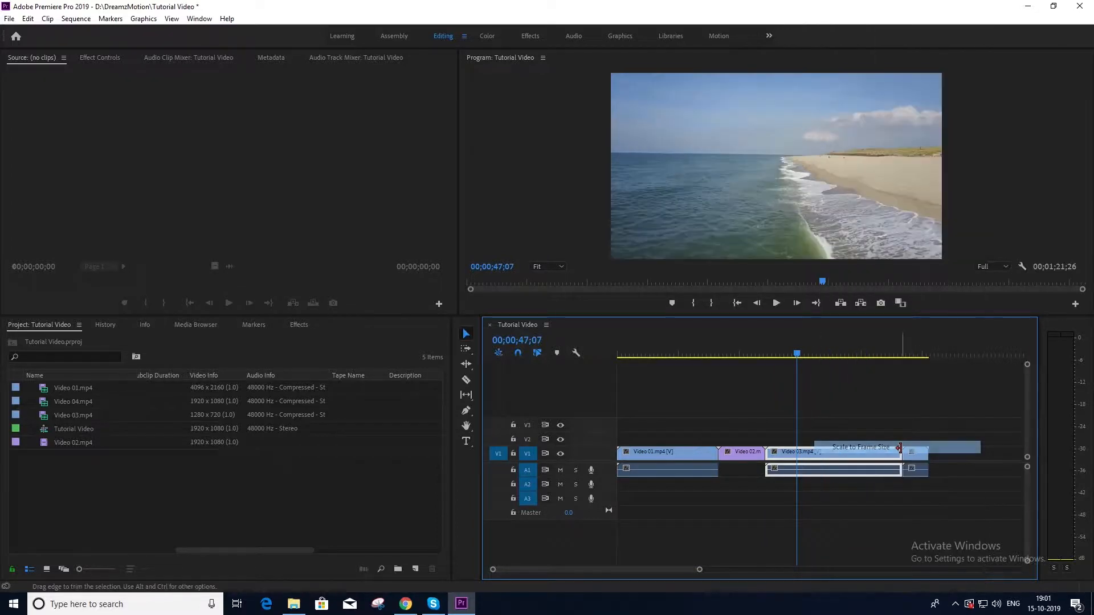
pyautogui.click(794, 354)
pyautogui.moveTo(795, 353); pyautogui.dragTo(692, 491)
# Step: Trim Video 01's start later and its end earlier, leaving a 00;00;13;02 clip
pyautogui.click(465, 382)
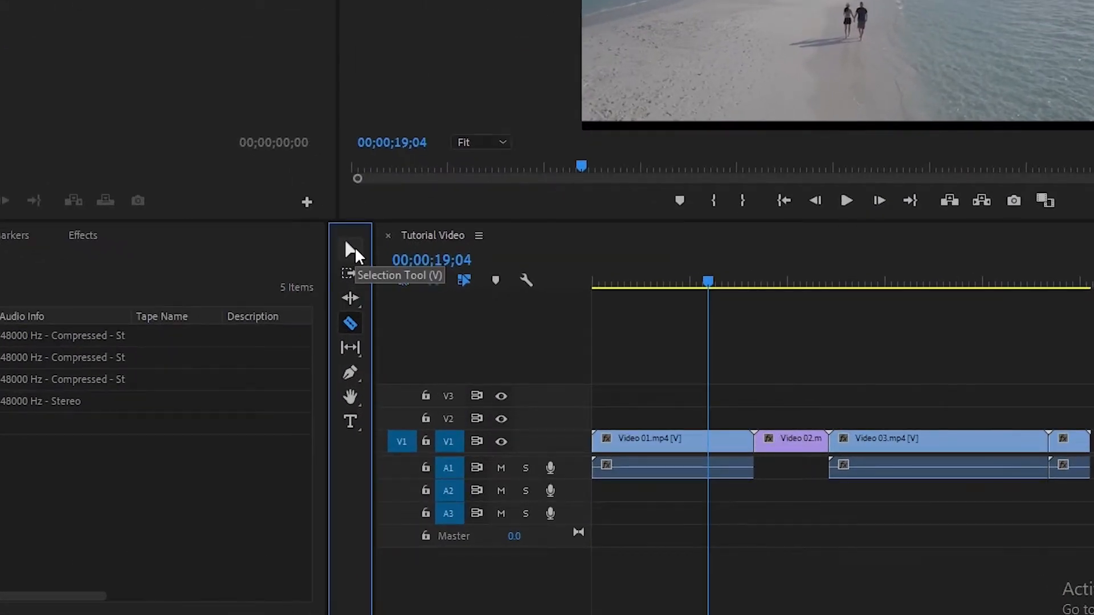
pyautogui.click(352, 250)
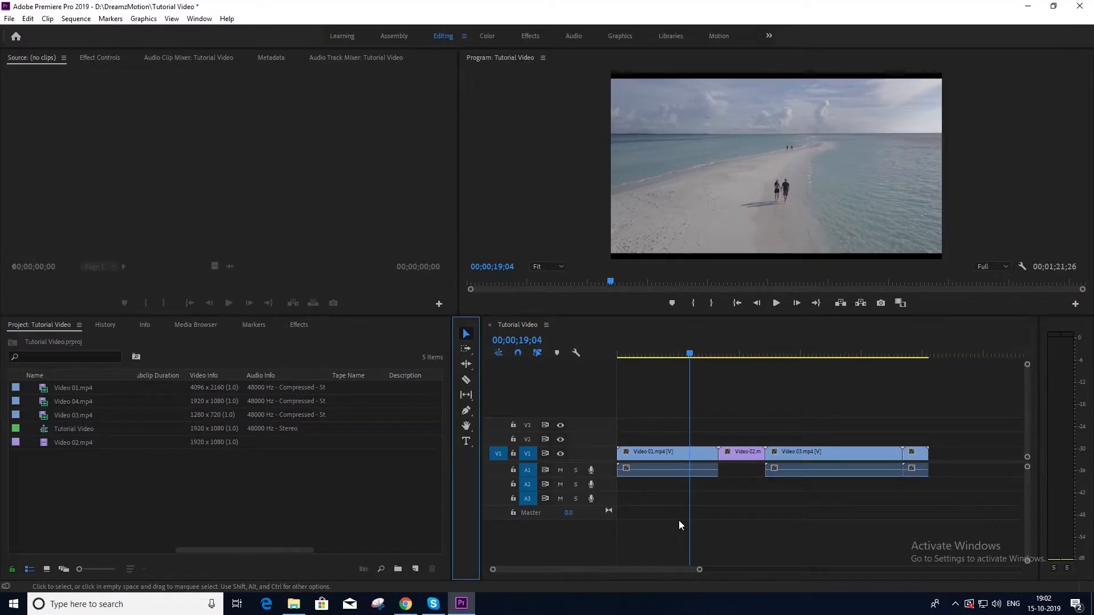
pyautogui.moveTo(689, 353); pyautogui.dragTo(669, 359)
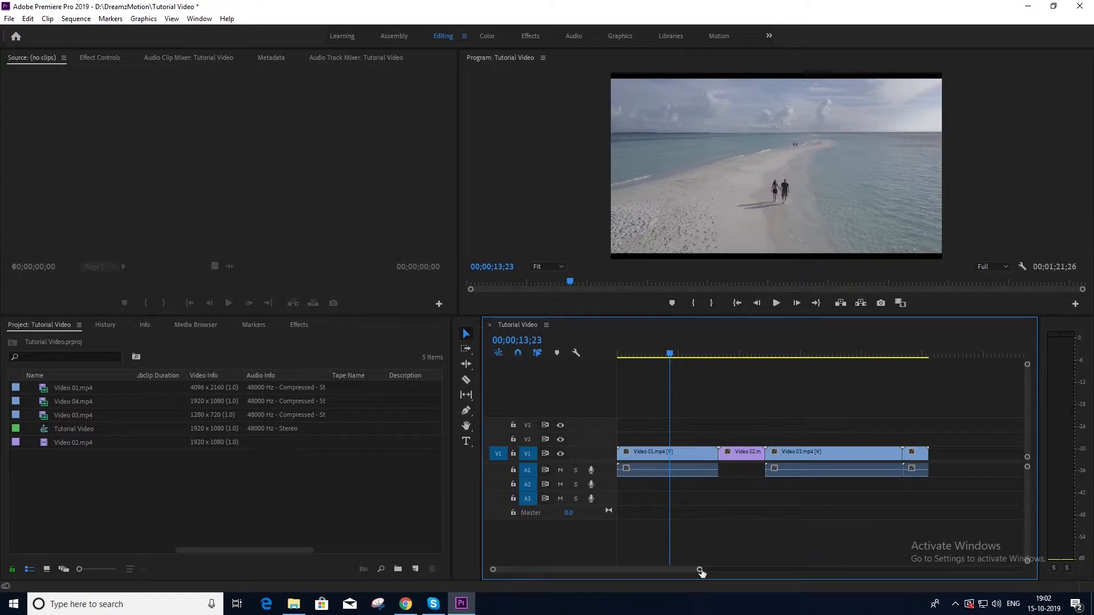
pyautogui.moveTo(701, 572); pyautogui.dragTo(661, 571)
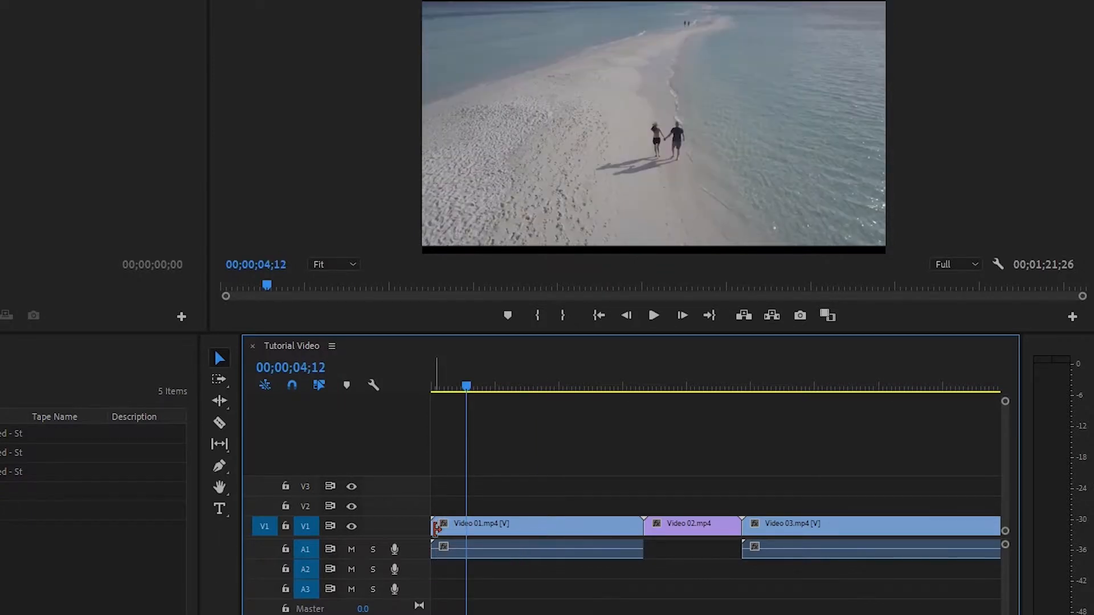
pyautogui.moveTo(438, 523); pyautogui.dragTo(466, 523)
pyautogui.moveTo(469, 387); pyautogui.dragTo(572, 416)
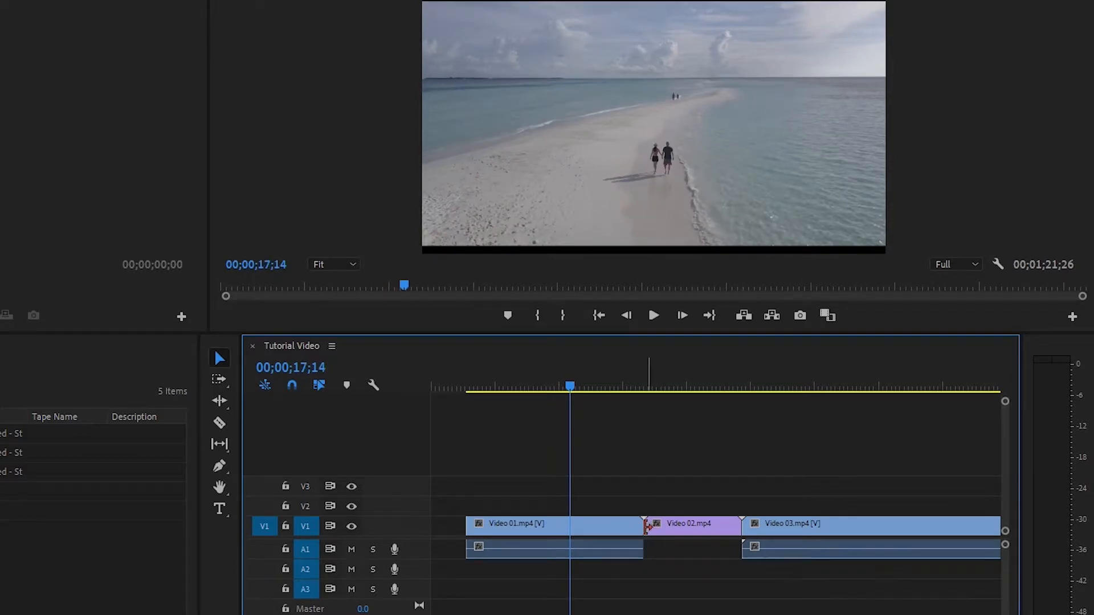
pyautogui.moveTo(640, 527); pyautogui.dragTo(569, 528)
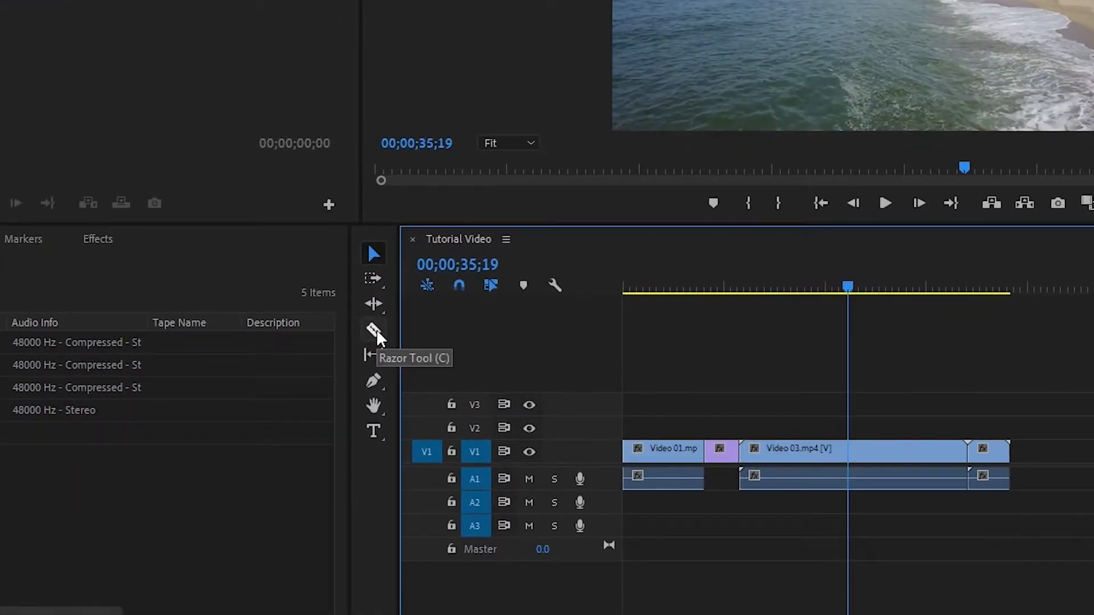
# Step: Razor Video 03 at 26;01 and again at 37;05
pyautogui.click(375, 332)
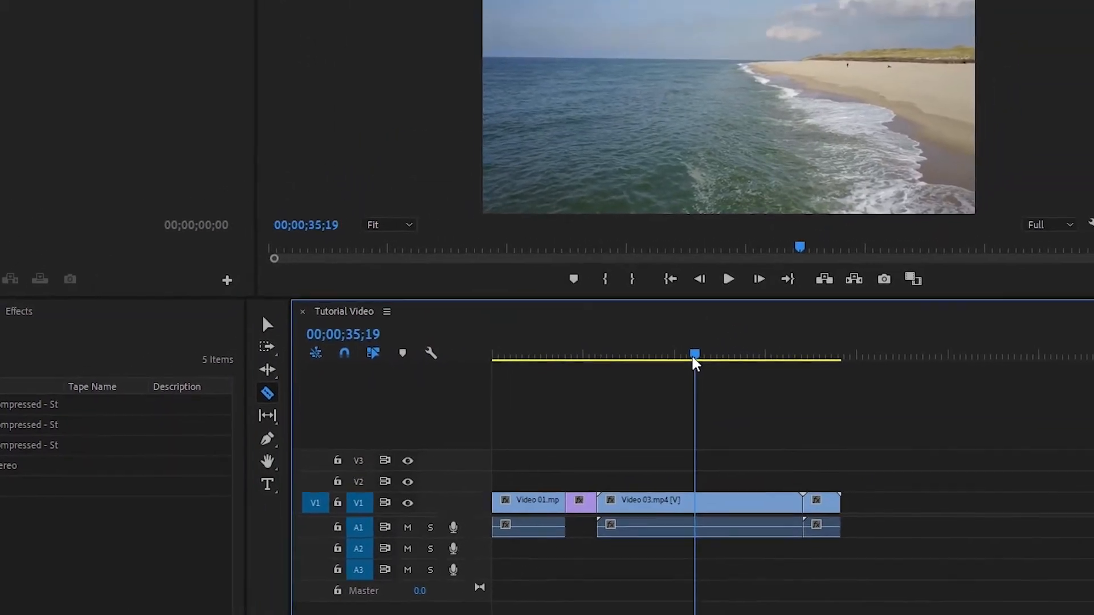
pyautogui.moveTo(693, 364); pyautogui.dragTo(633, 378)
pyautogui.moveTo(556, 414)
pyautogui.mouseDown()
pyautogui.moveTo(518, 423)
pyautogui.moveTo(561, 433)
pyautogui.mouseUp()
pyautogui.click(562, 529)
pyautogui.click(621, 390)
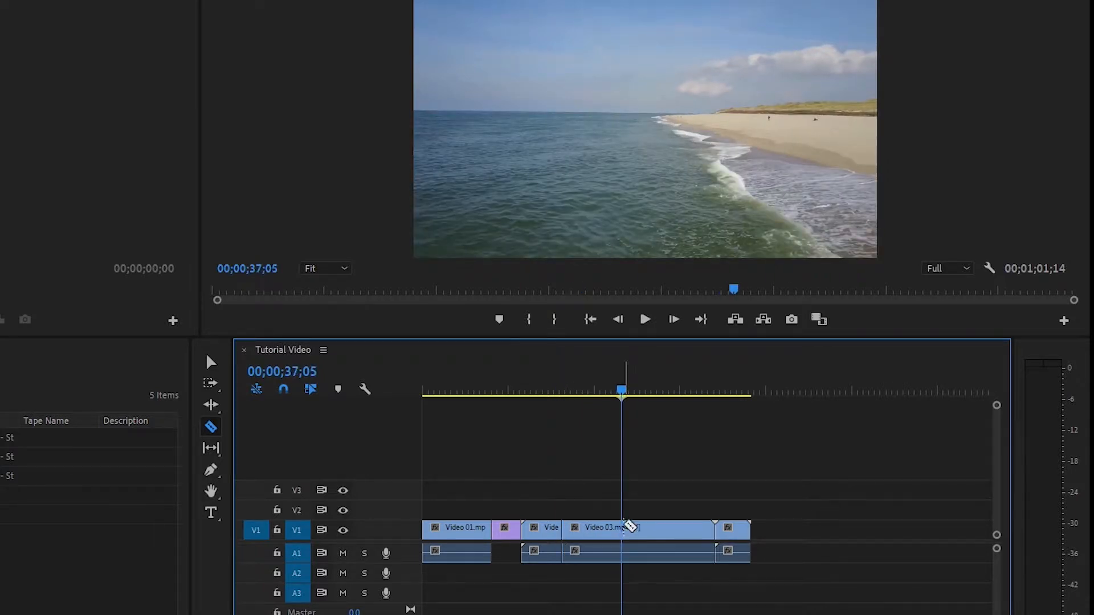
pyautogui.click(626, 528)
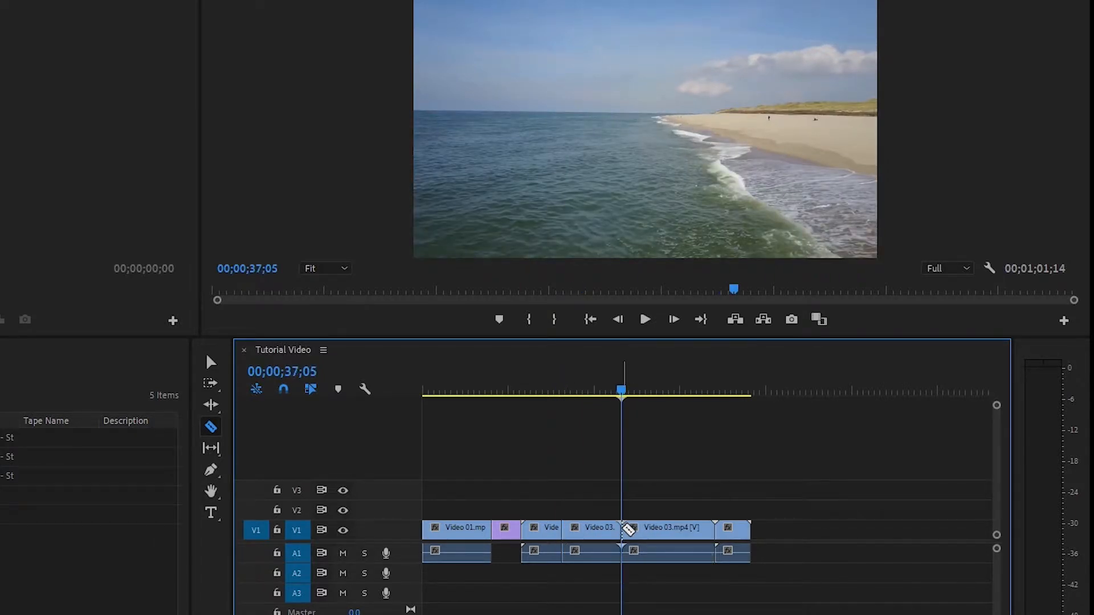
# Step: Delete the leading and trailing pieces of Video 03, leaving gaps
pyautogui.click(211, 363)
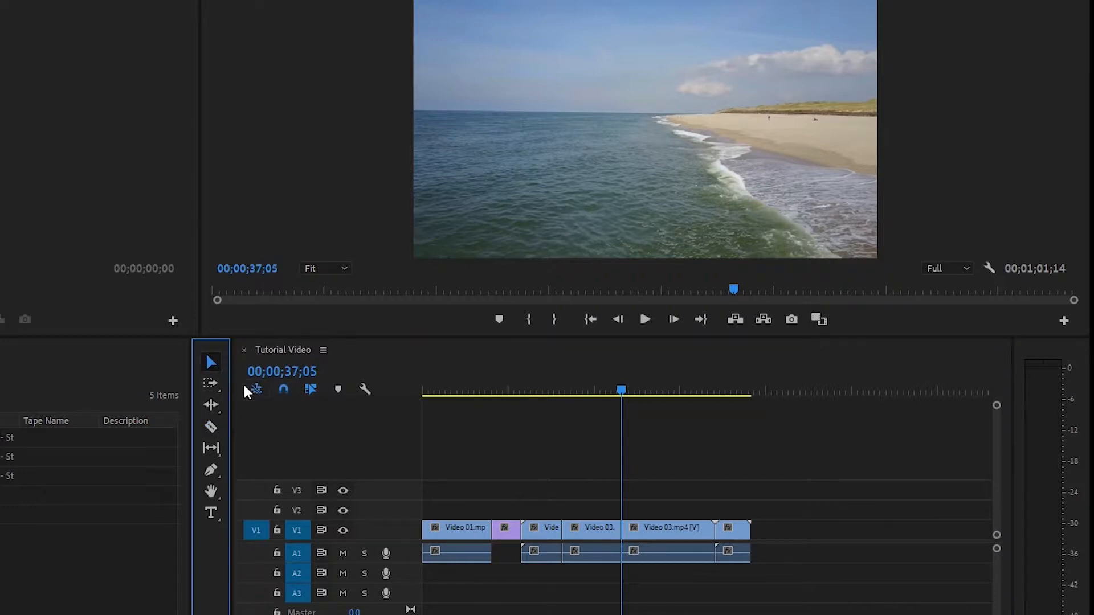
pyautogui.click(546, 535)
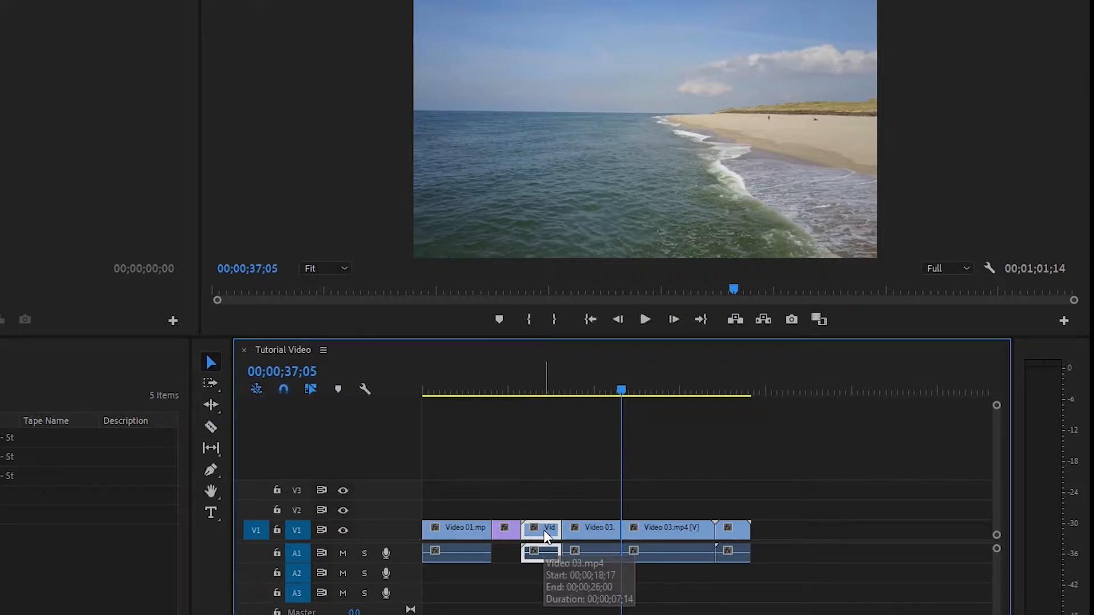
pyautogui.press('Delete')
pyautogui.click(641, 394)
pyautogui.click(656, 407)
pyautogui.click(672, 539)
pyautogui.press('Delete')
# Step: Slide the kept Video 03 section left and razor the last clip at 56;02
pyautogui.moveTo(581, 507); pyautogui.dragTo(653, 590)
pyautogui.moveTo(580, 536); pyautogui.dragTo(540, 536)
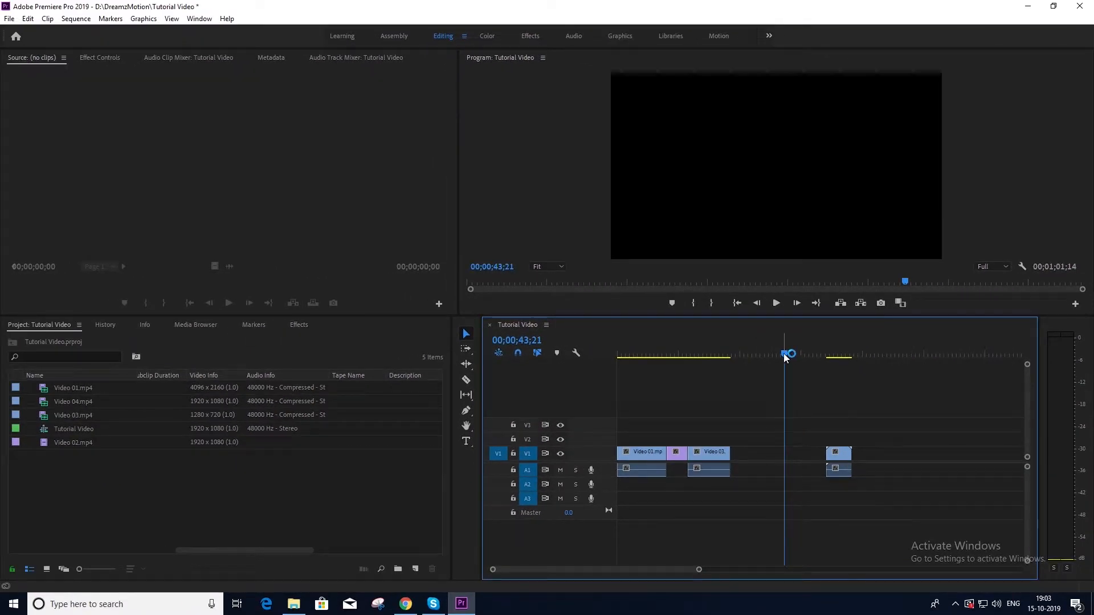
pyautogui.moveTo(784, 357); pyautogui.dragTo(832, 382)
pyautogui.click(833, 454)
# Step: Trim the last clip back to 59;23 and slide it left to close the gap
pyautogui.press('v')
pyautogui.moveTo(832, 355); pyautogui.dragTo(847, 356)
pyautogui.press('c')
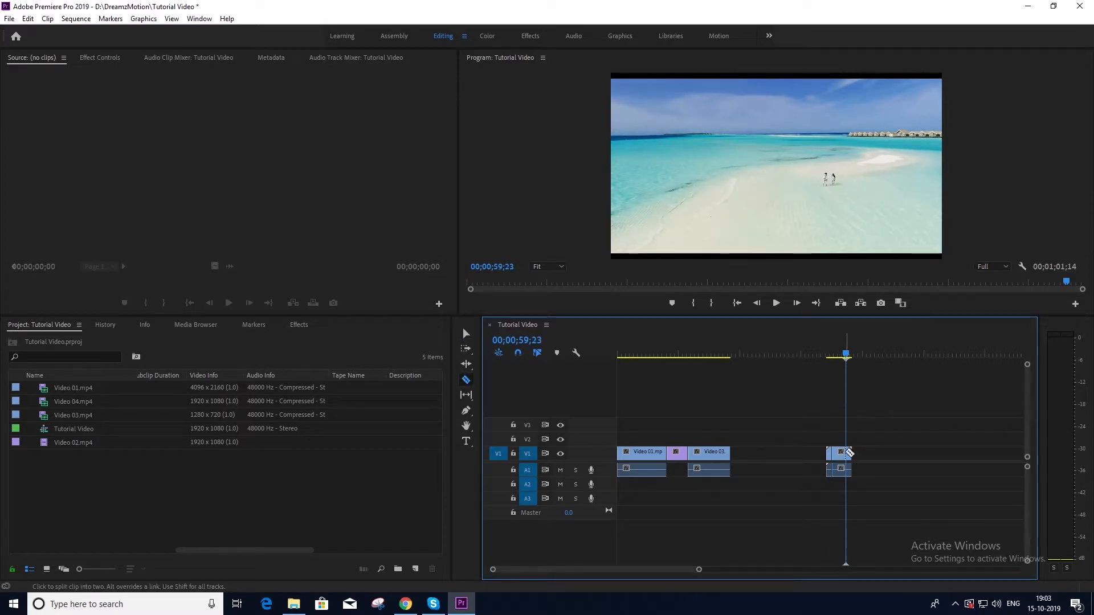
pyautogui.moveTo(848, 458); pyautogui.dragTo(737, 455)
pyautogui.moveTo(845, 354); pyautogui.dragTo(739, 459)
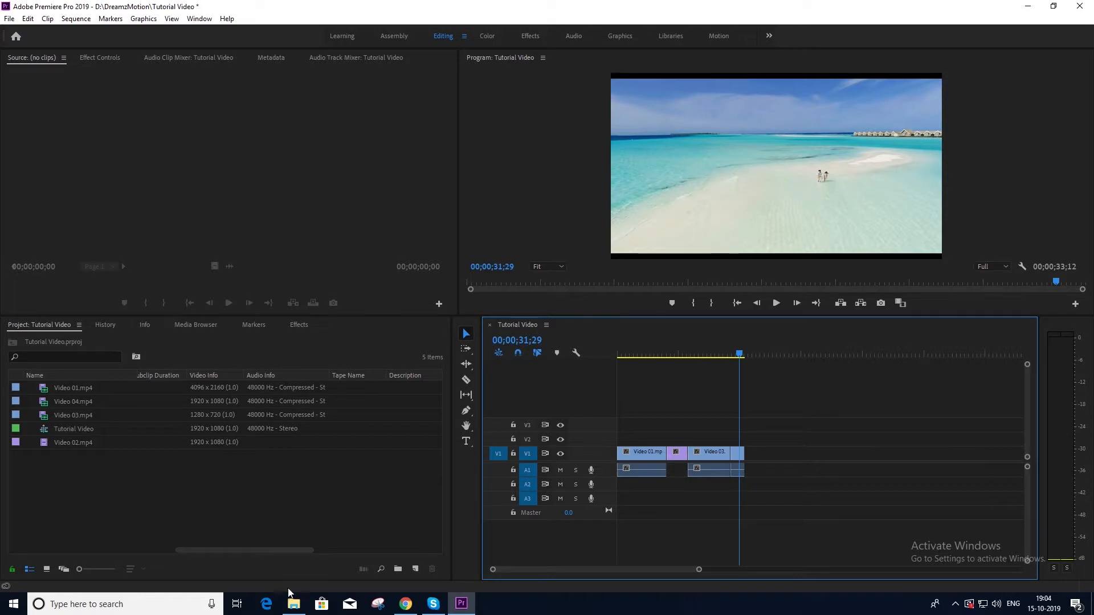
# Step: Import Video 06.mp4 from the Beach Footage folder into the project
pyautogui.click(11, 20)
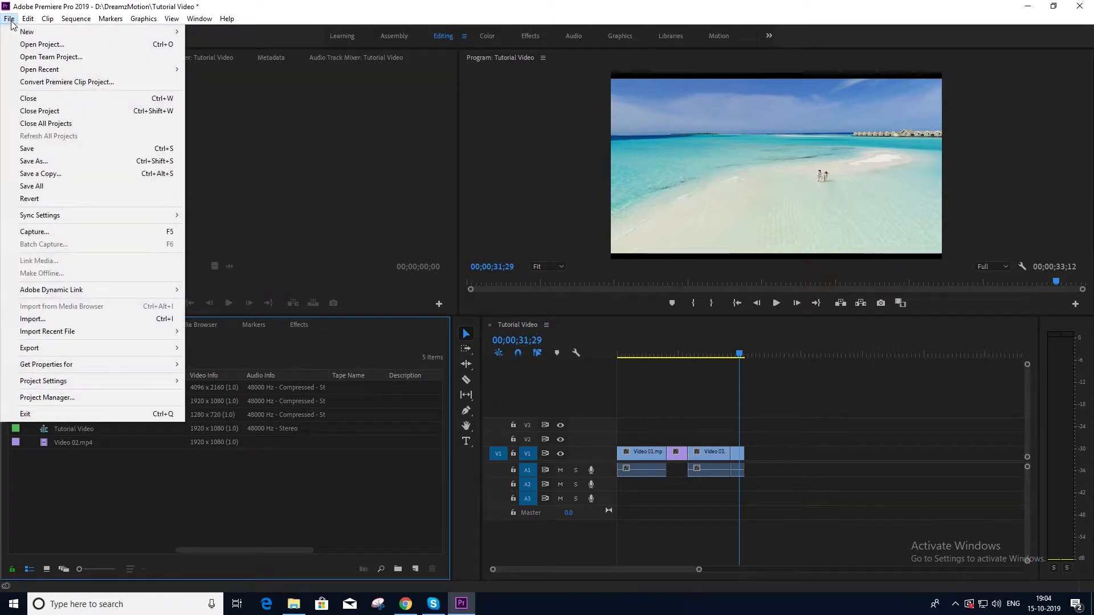
pyautogui.click(38, 319)
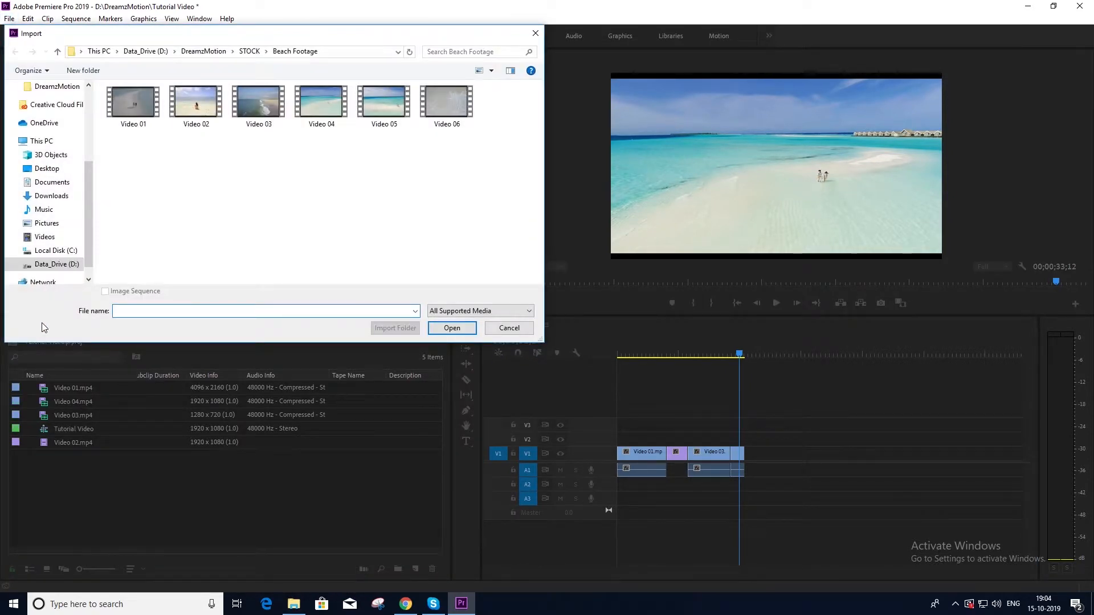
pyautogui.click(434, 329)
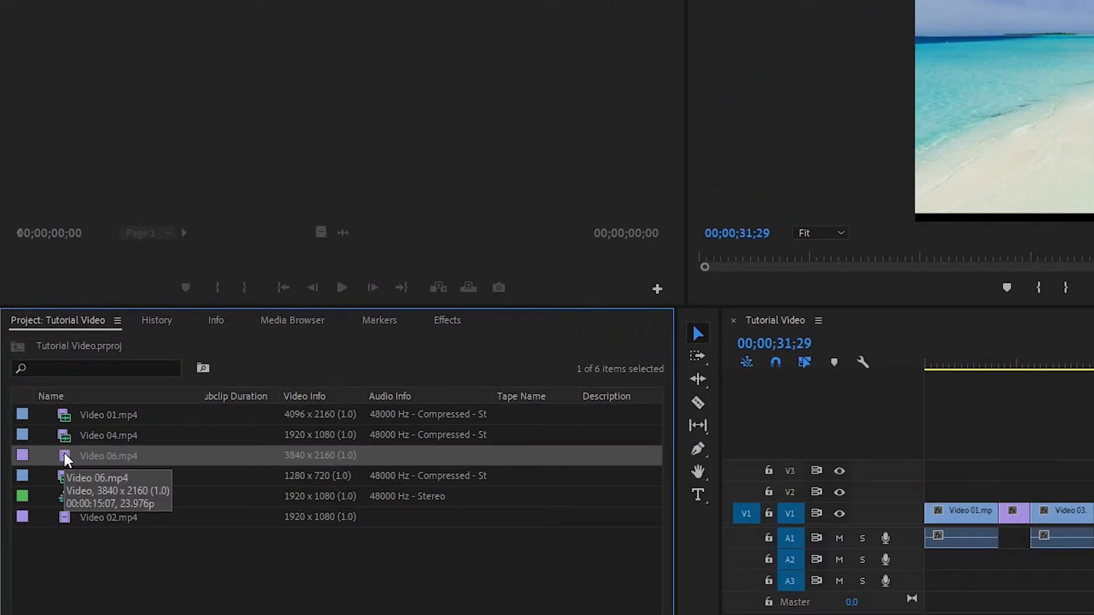
# Step: Mark an 8-second In/Out range in Video 06 and add it video-only to V1's end
pyautogui.doubleClick(68, 459)
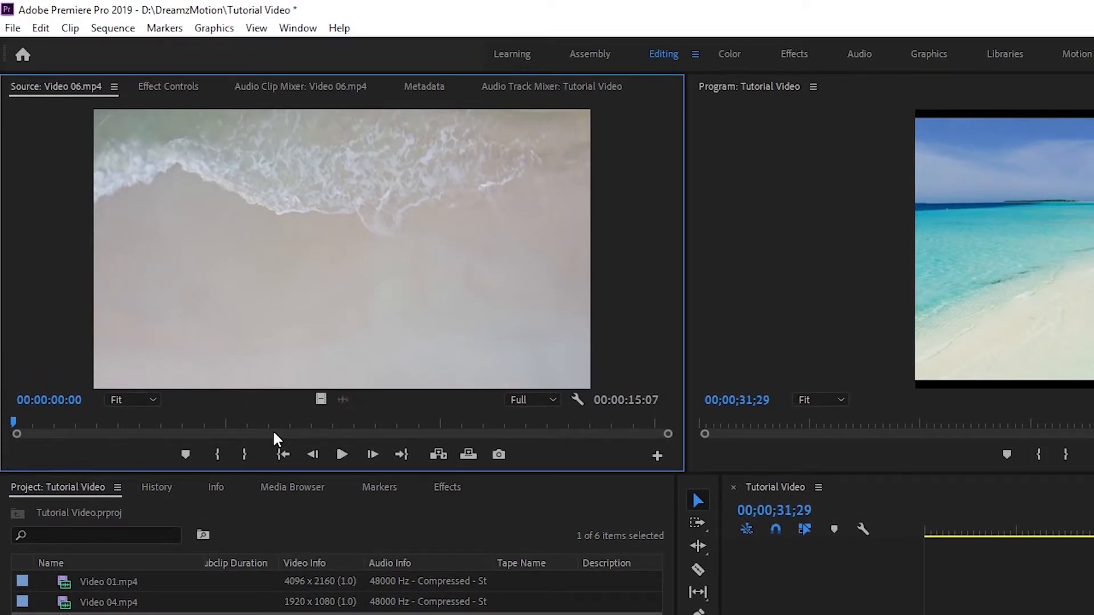
pyautogui.moveTo(17, 423); pyautogui.dragTo(79, 462)
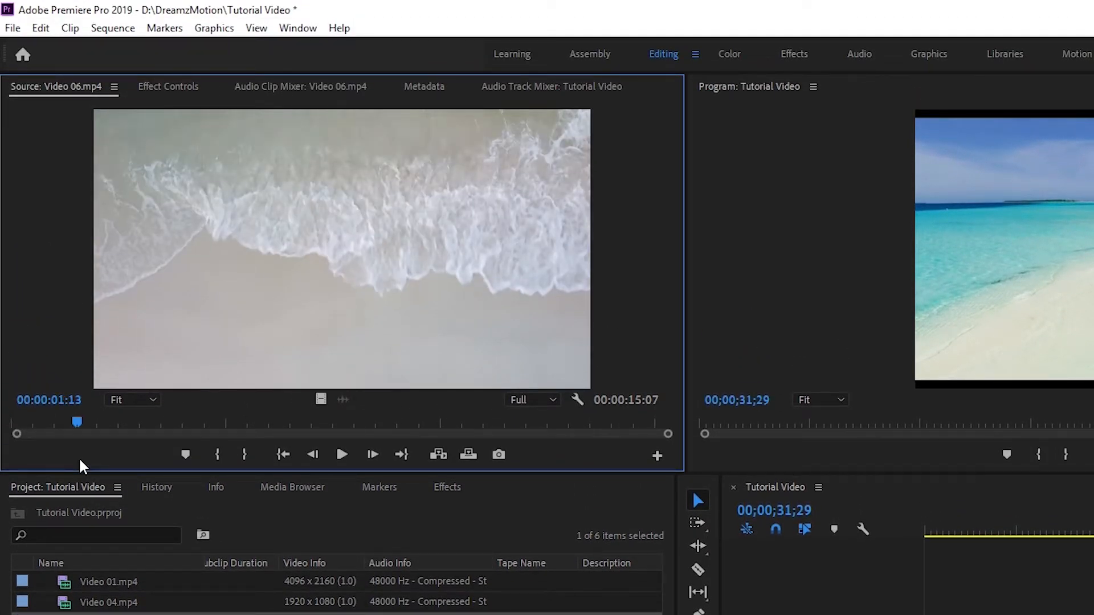
pyautogui.click(215, 456)
pyautogui.moveTo(81, 419)
pyautogui.mouseDown()
pyautogui.moveTo(365, 467)
pyautogui.moveTo(438, 464)
pyautogui.mouseUp()
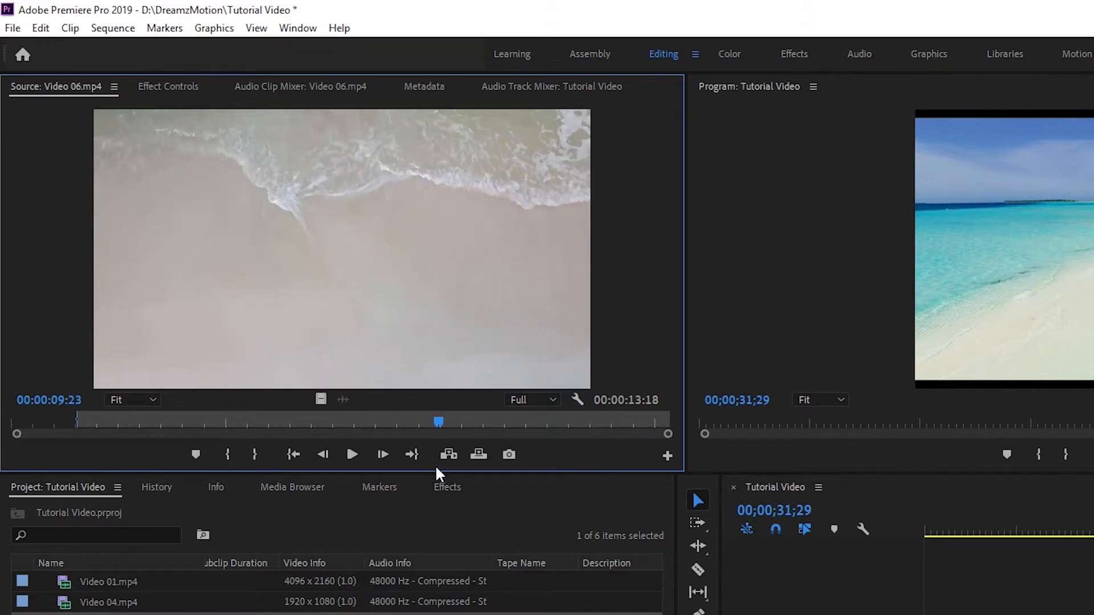
pyautogui.click(255, 454)
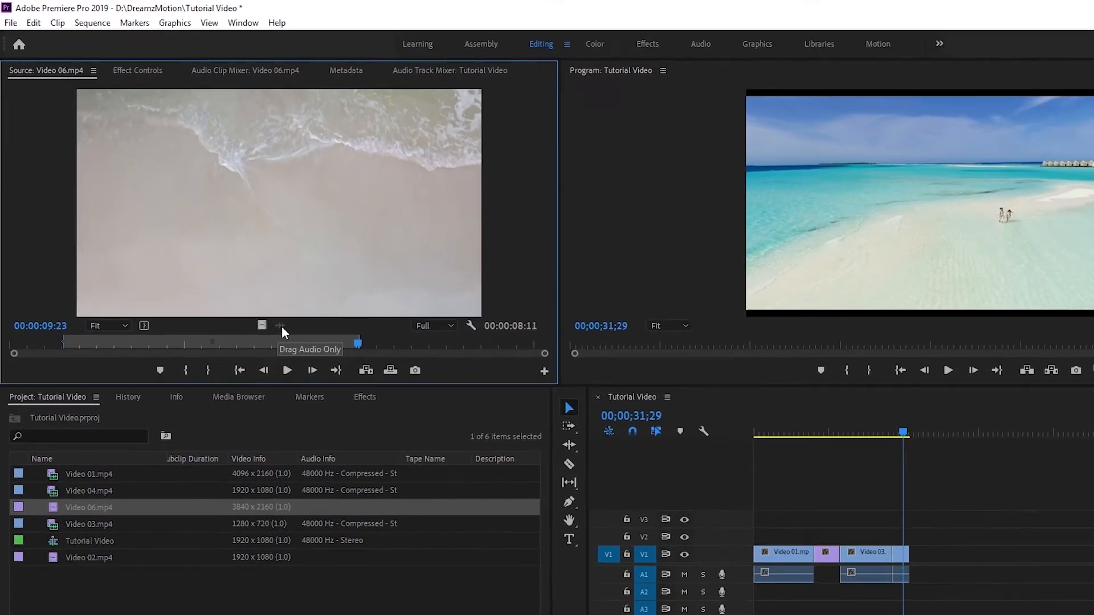
pyautogui.moveTo(262, 326); pyautogui.dragTo(909, 541)
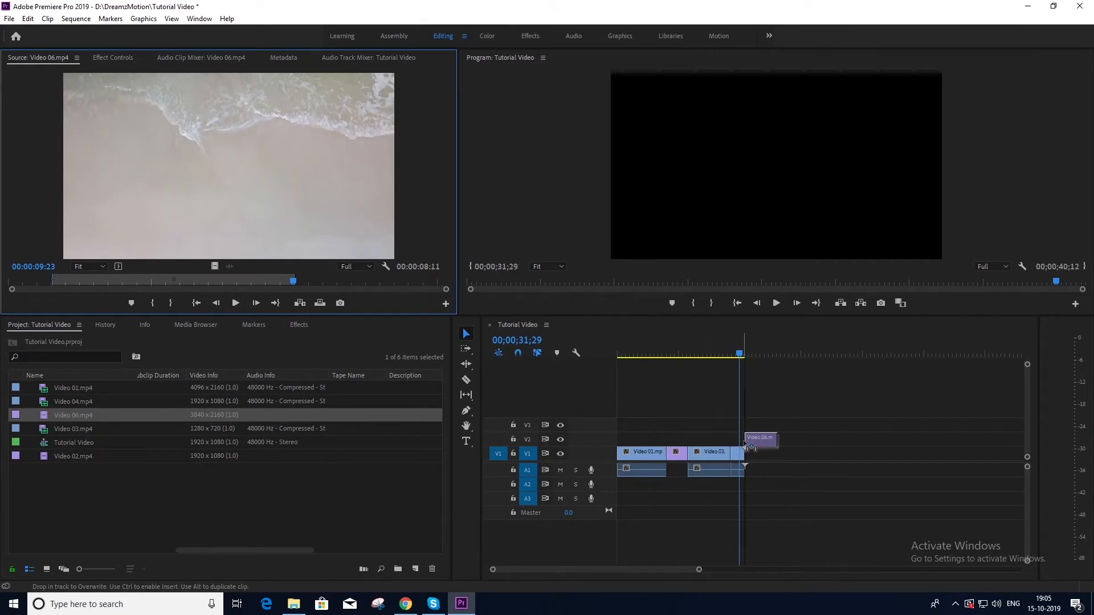
pyautogui.moveTo(747, 448)
pyautogui.mouseDown()
pyautogui.moveTo(788, 453)
pyautogui.moveTo(747, 453)
pyautogui.mouseUp()
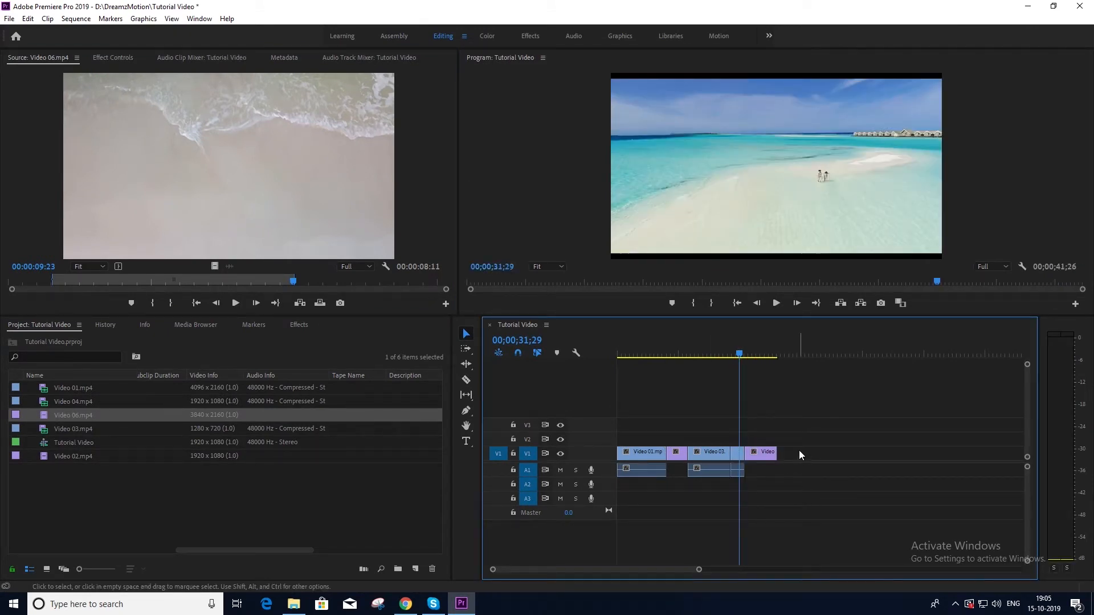
# Step: Apply Scale to Frame Size to the Video 06 clip so its 4K picture fits 1080p
pyautogui.moveTo(743, 357); pyautogui.dragTo(761, 360)
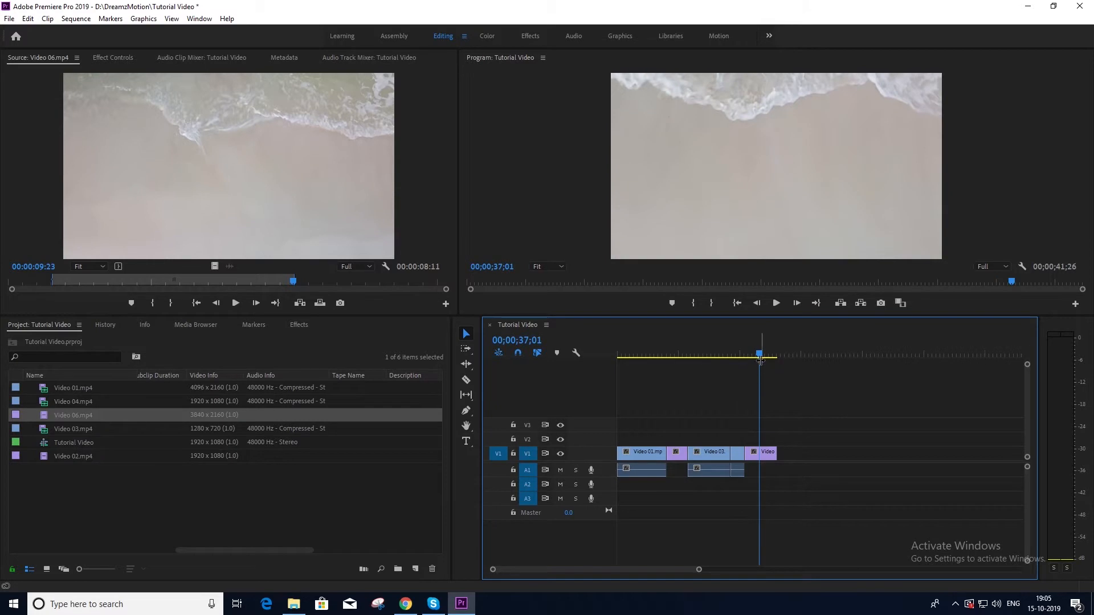
pyautogui.rightClick(766, 457)
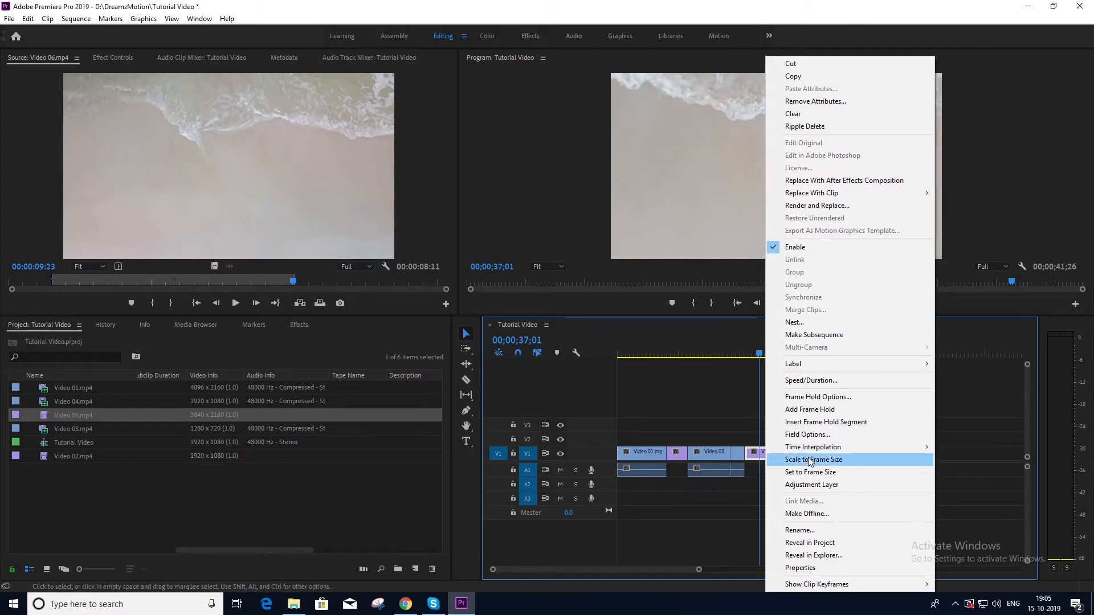
pyautogui.click(809, 460)
pyautogui.moveTo(755, 354)
pyautogui.mouseDown()
pyautogui.moveTo(773, 357)
pyautogui.moveTo(749, 364)
pyautogui.moveTo(759, 366)
pyautogui.mouseUp()
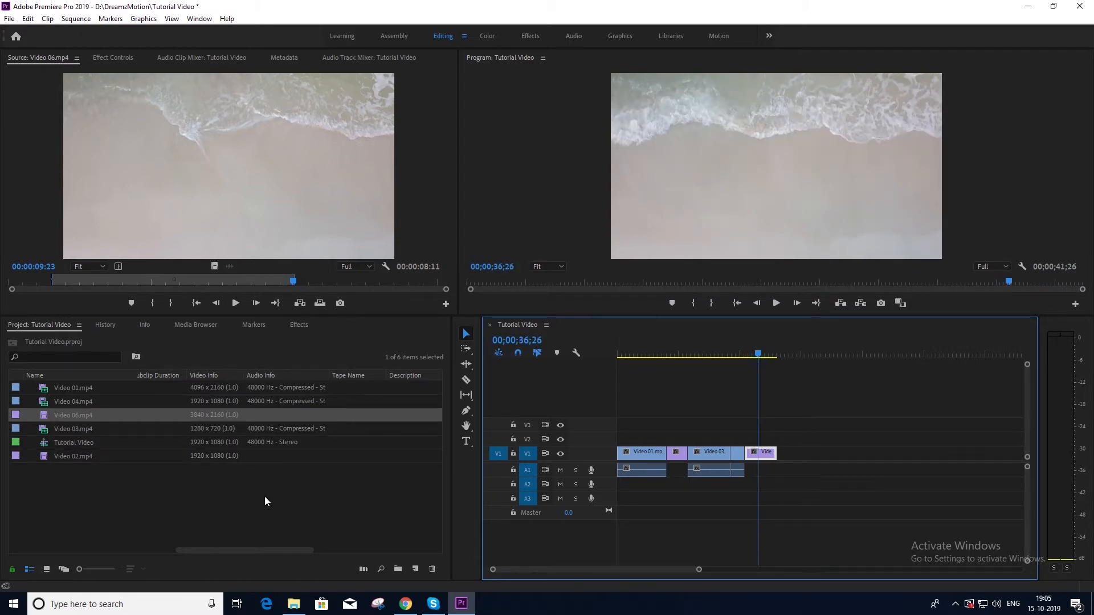